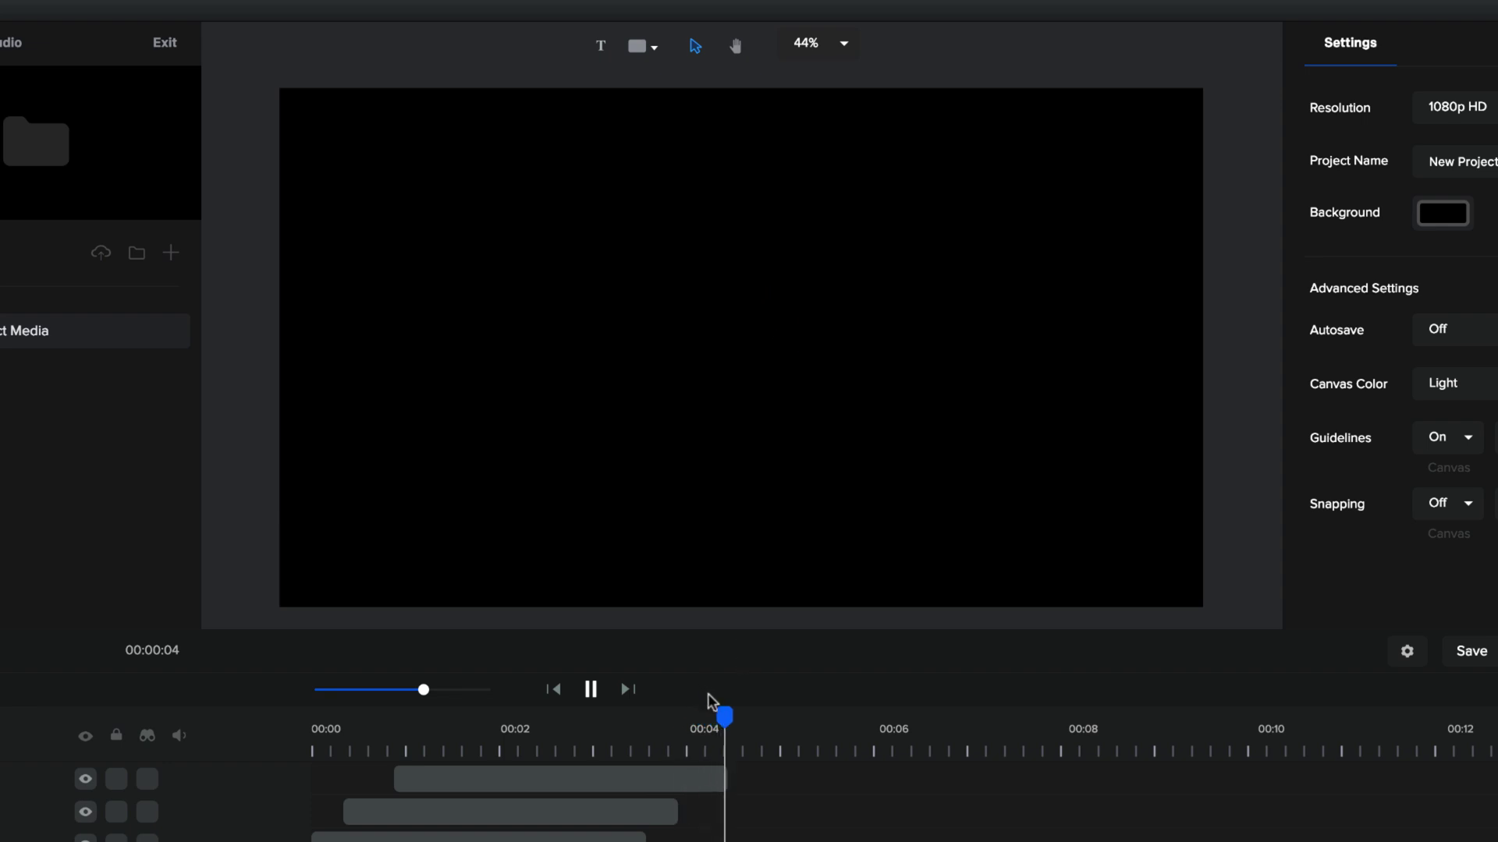
Stop the preview, delete the pink, green and blue rings from the project, and return the playhead to the start.
left_click(591, 689)
left_click_drag(686, 751, 544, 749)
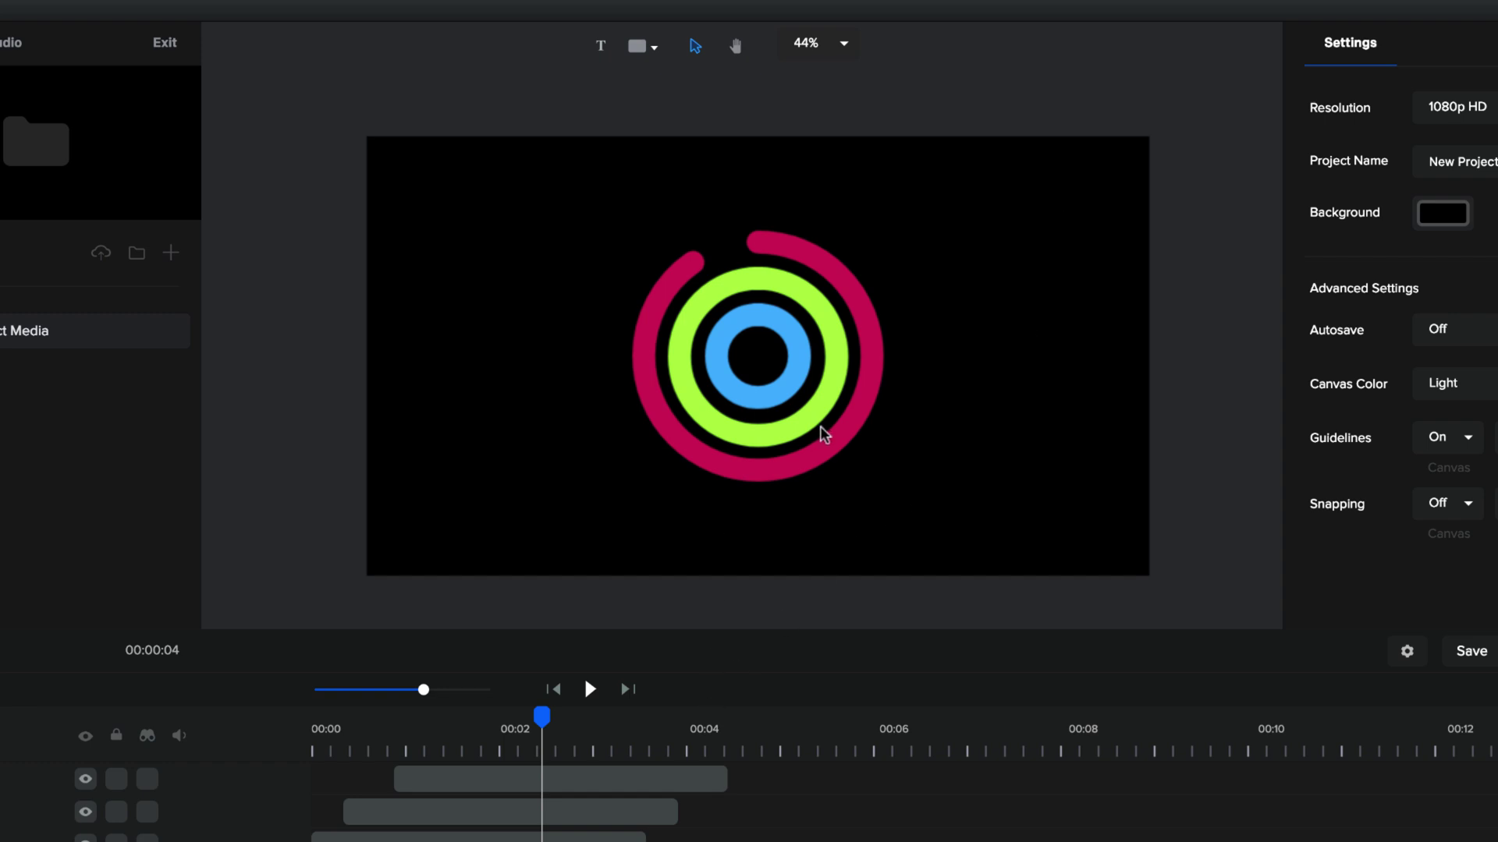
left_click(827, 456)
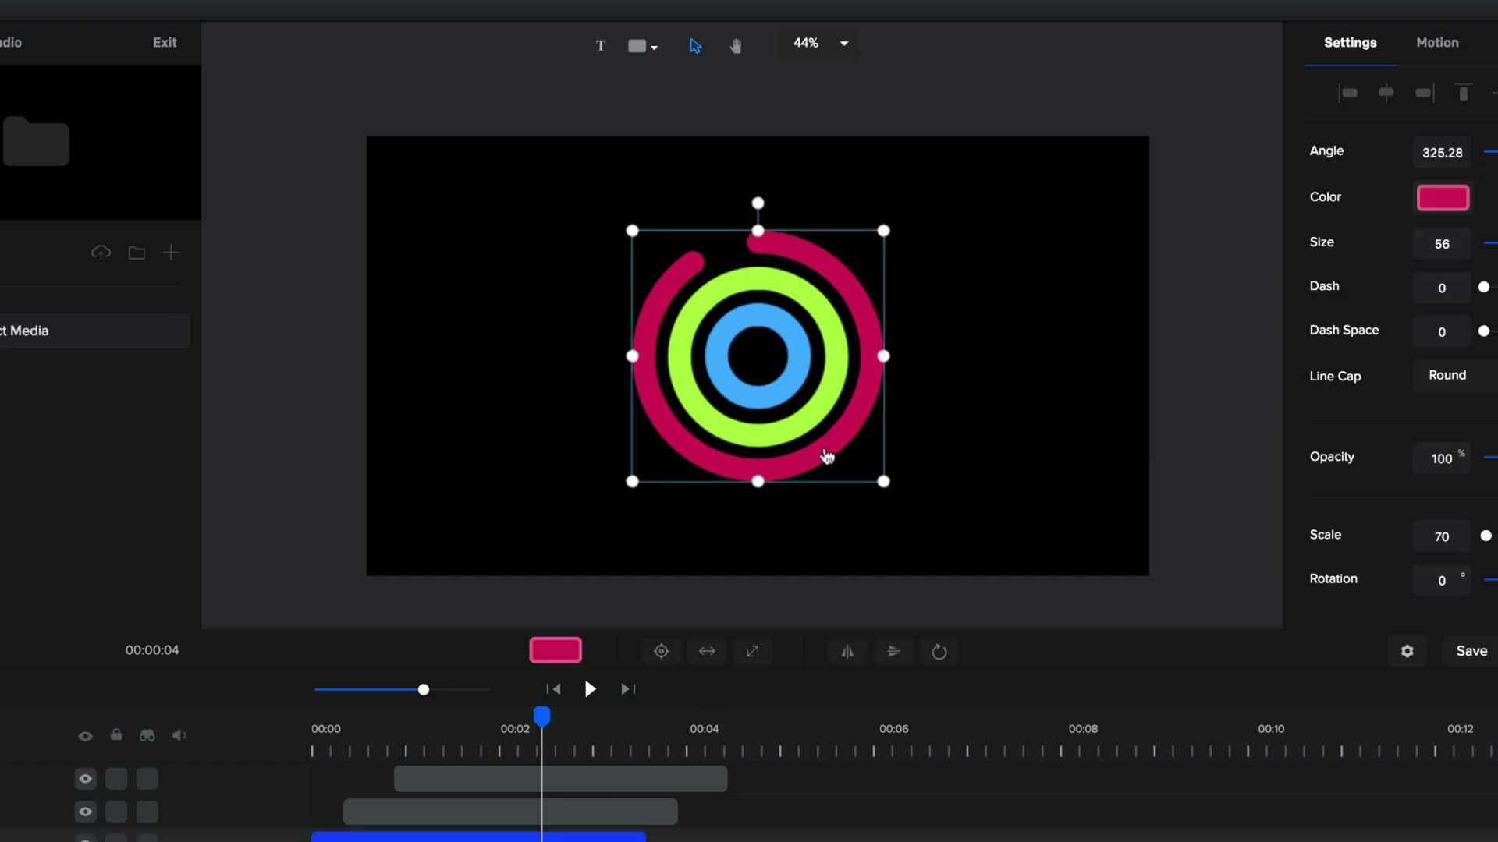
key("Delete")
left_click(817, 425)
key("Delete")
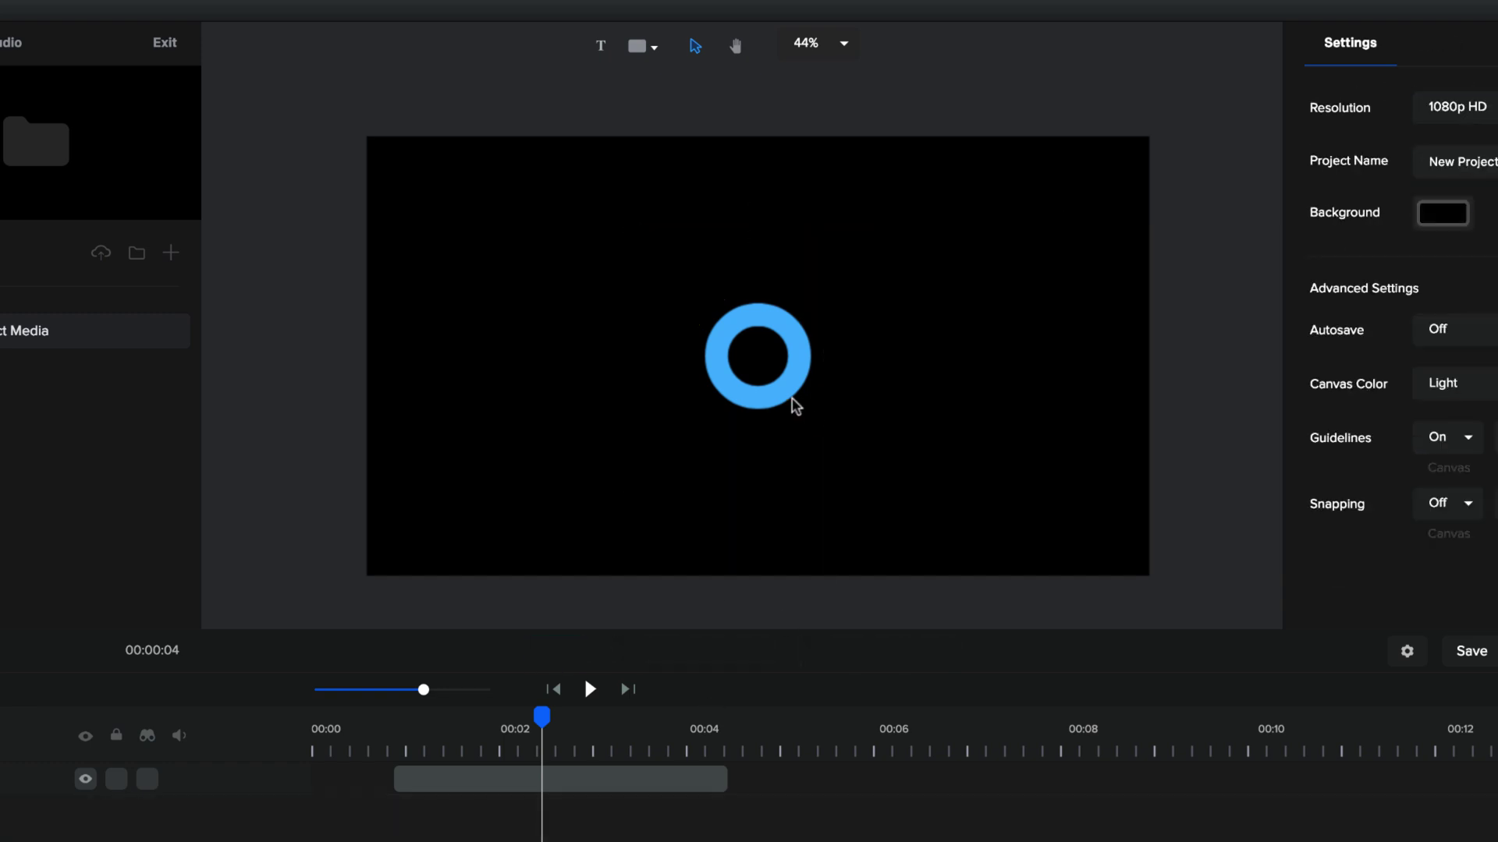
left_click(794, 405)
key("Delete")
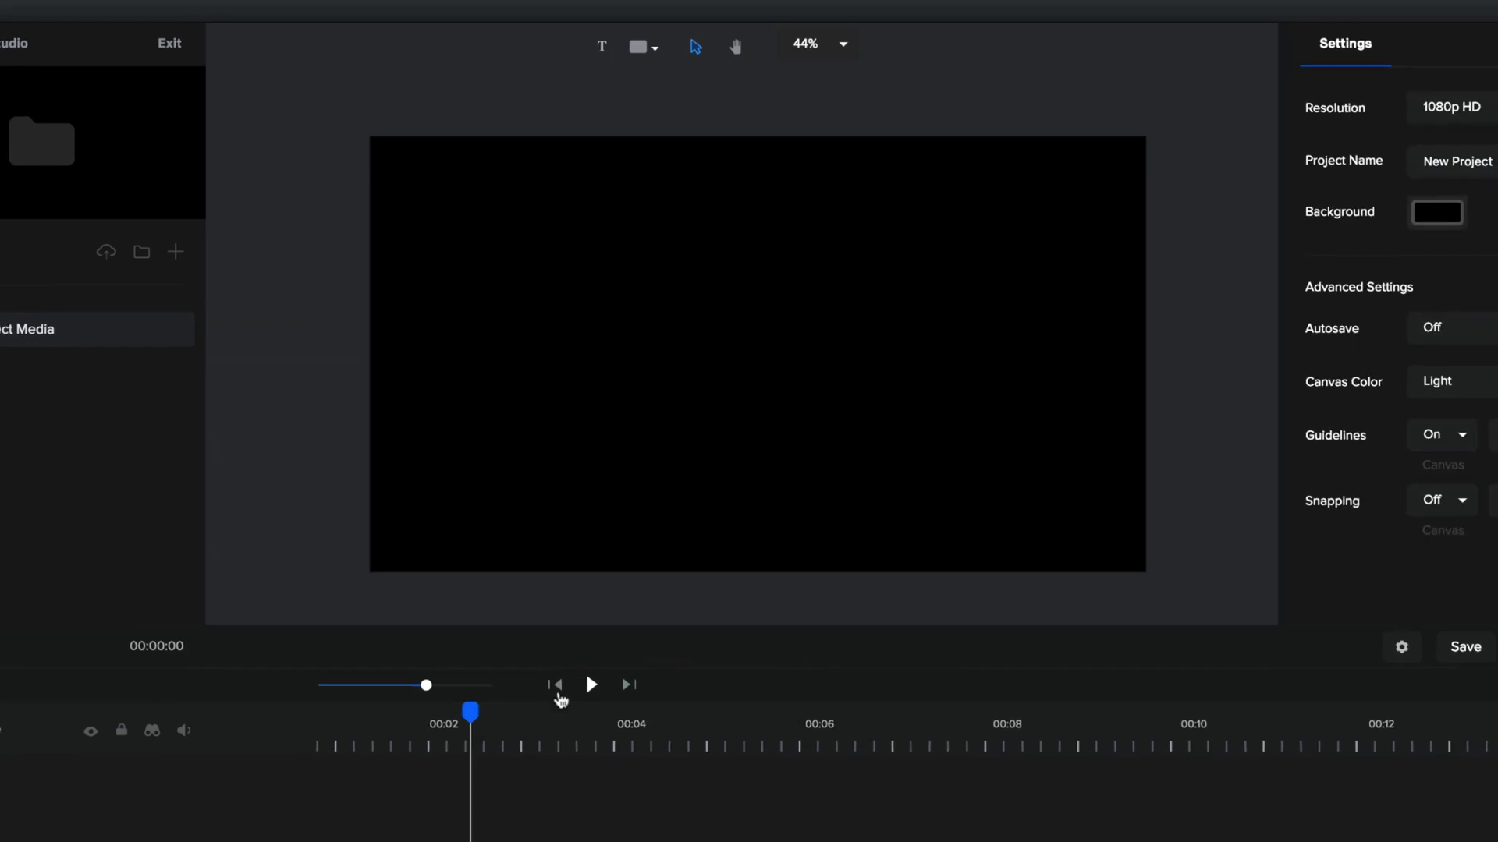
left_click(557, 692)
left_click_drag(551, 803, 537, 802)
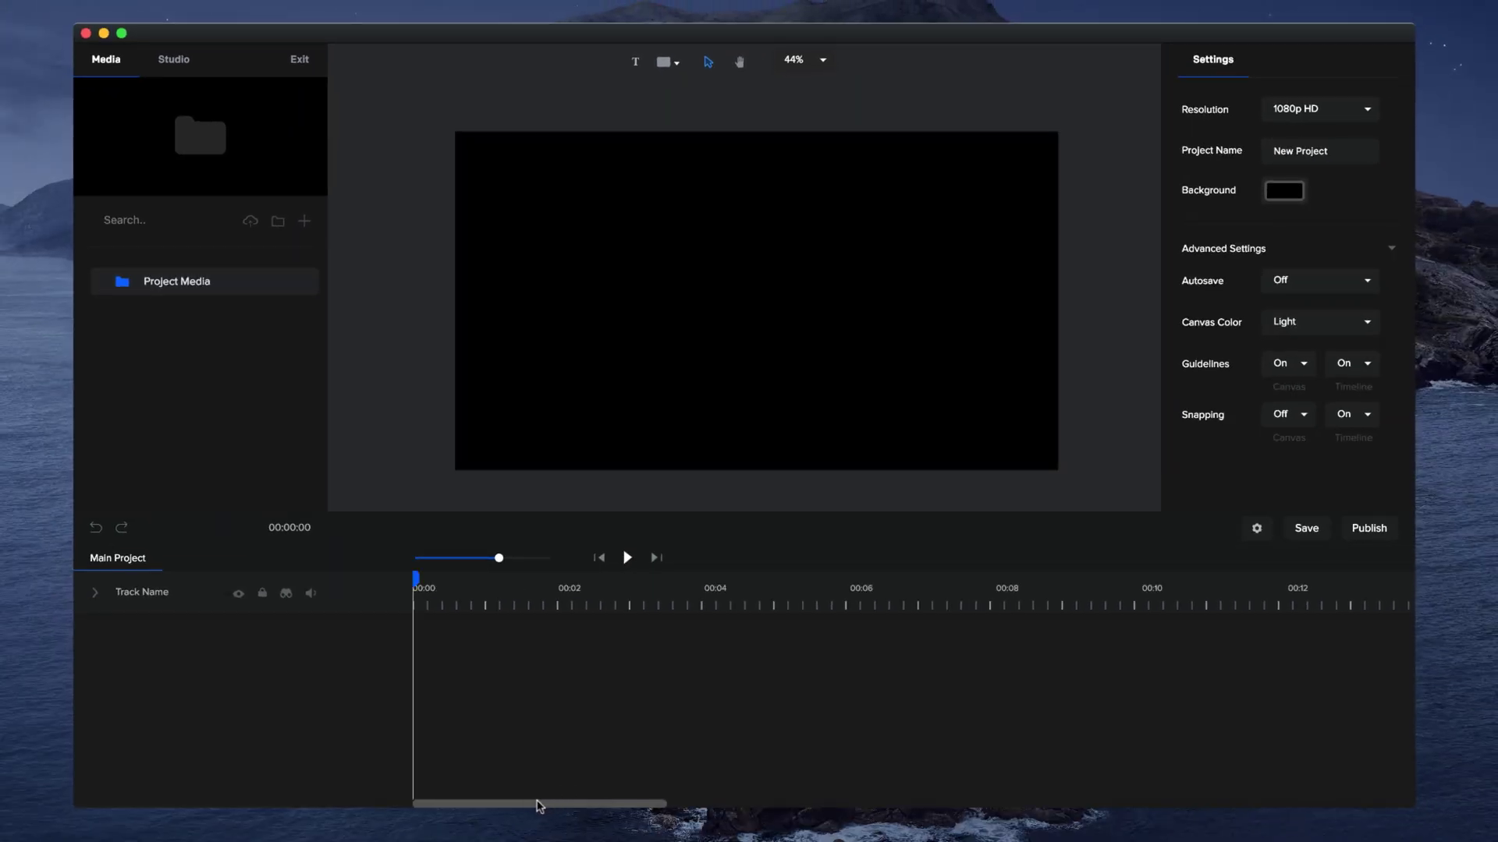
Add an Arc shape to the project and centre it on the canvas.
left_click(668, 66)
left_click(668, 66)
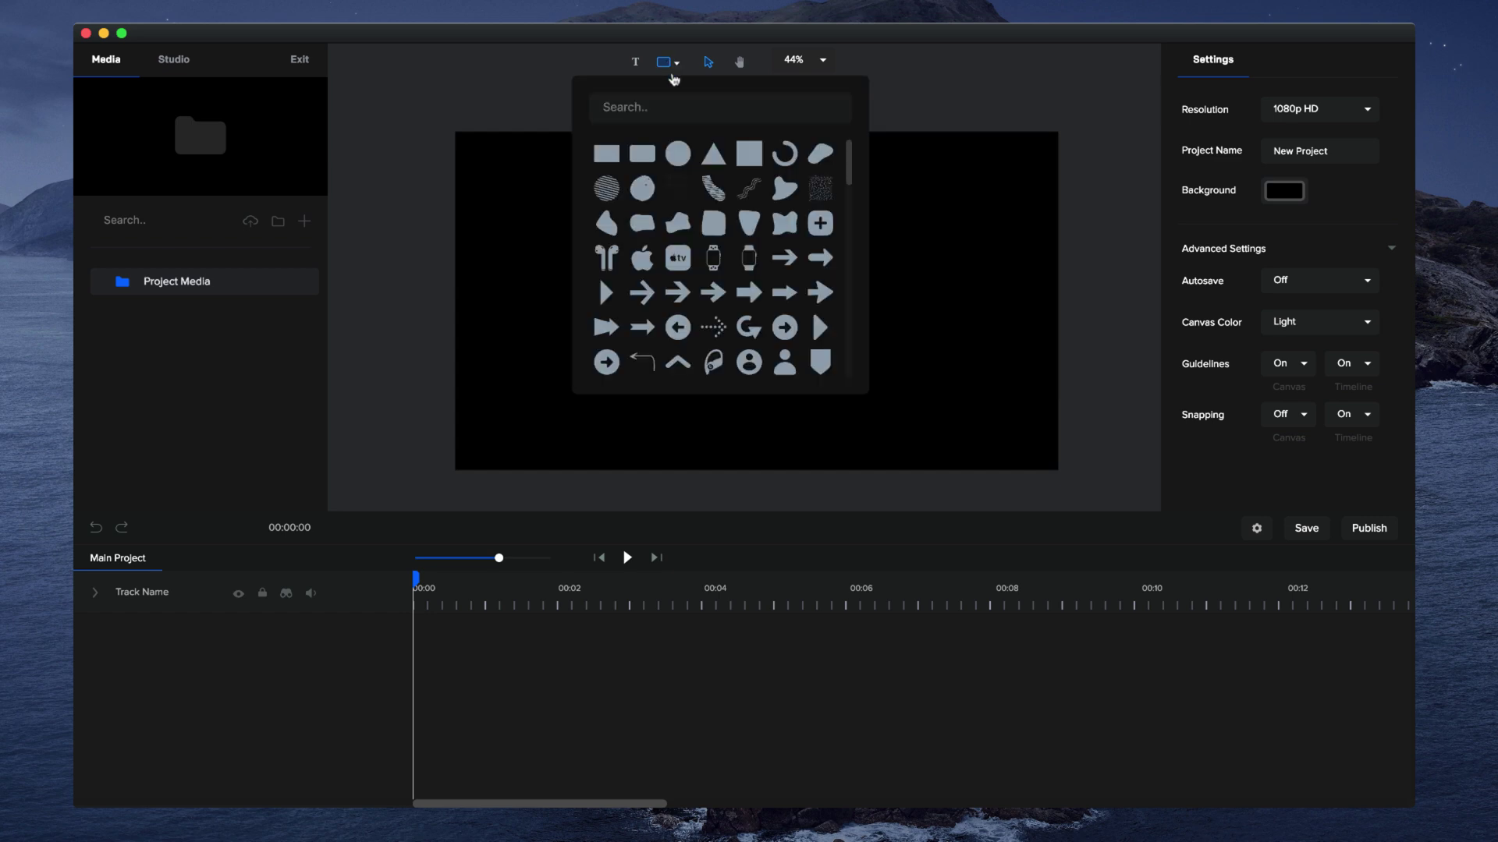
left_click(788, 159)
left_click(1003, 354)
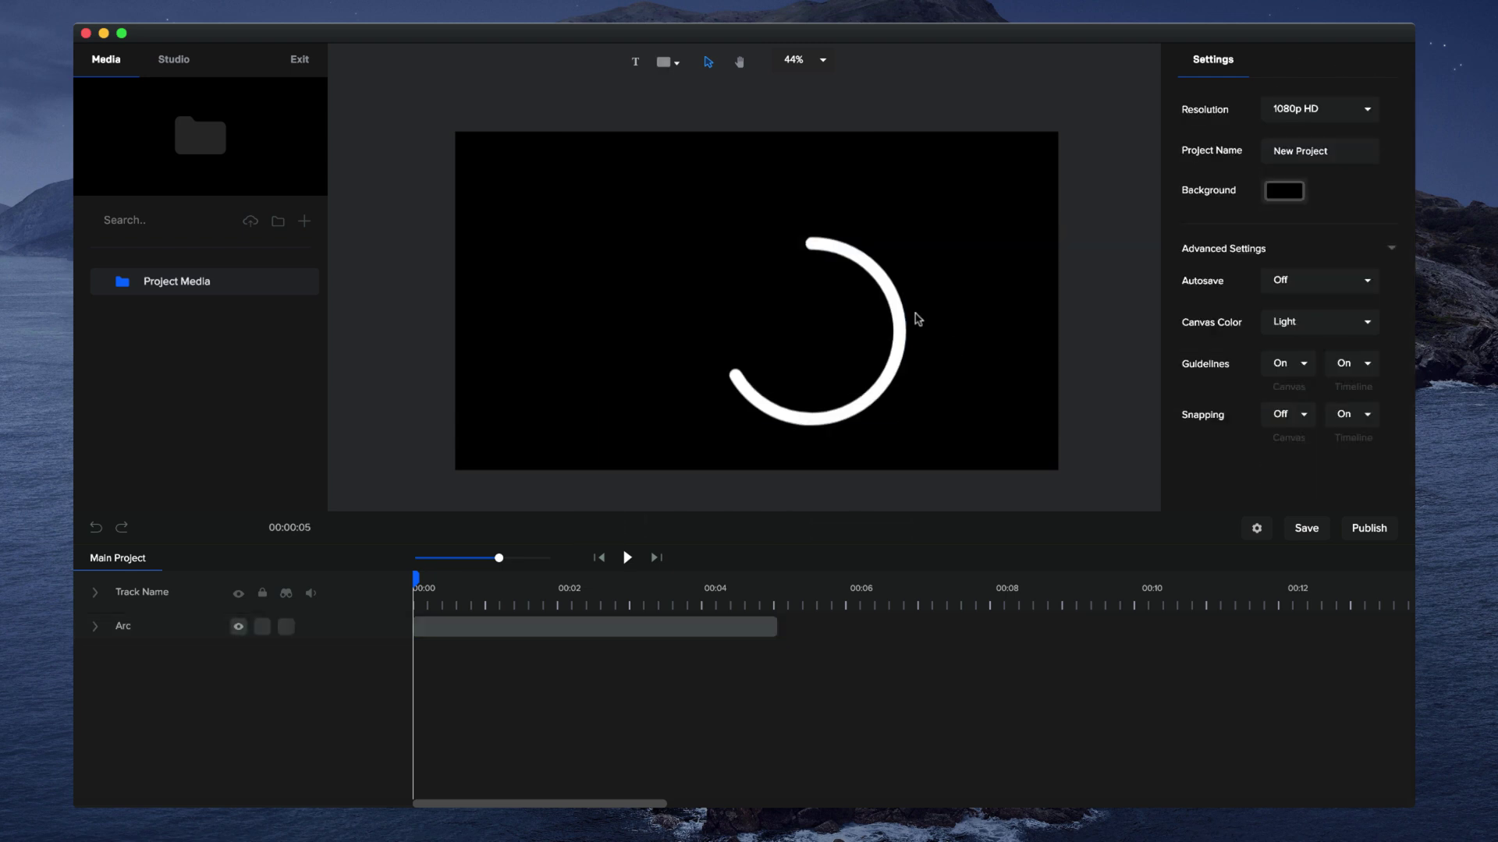
left_click_drag(911, 312, 853, 253)
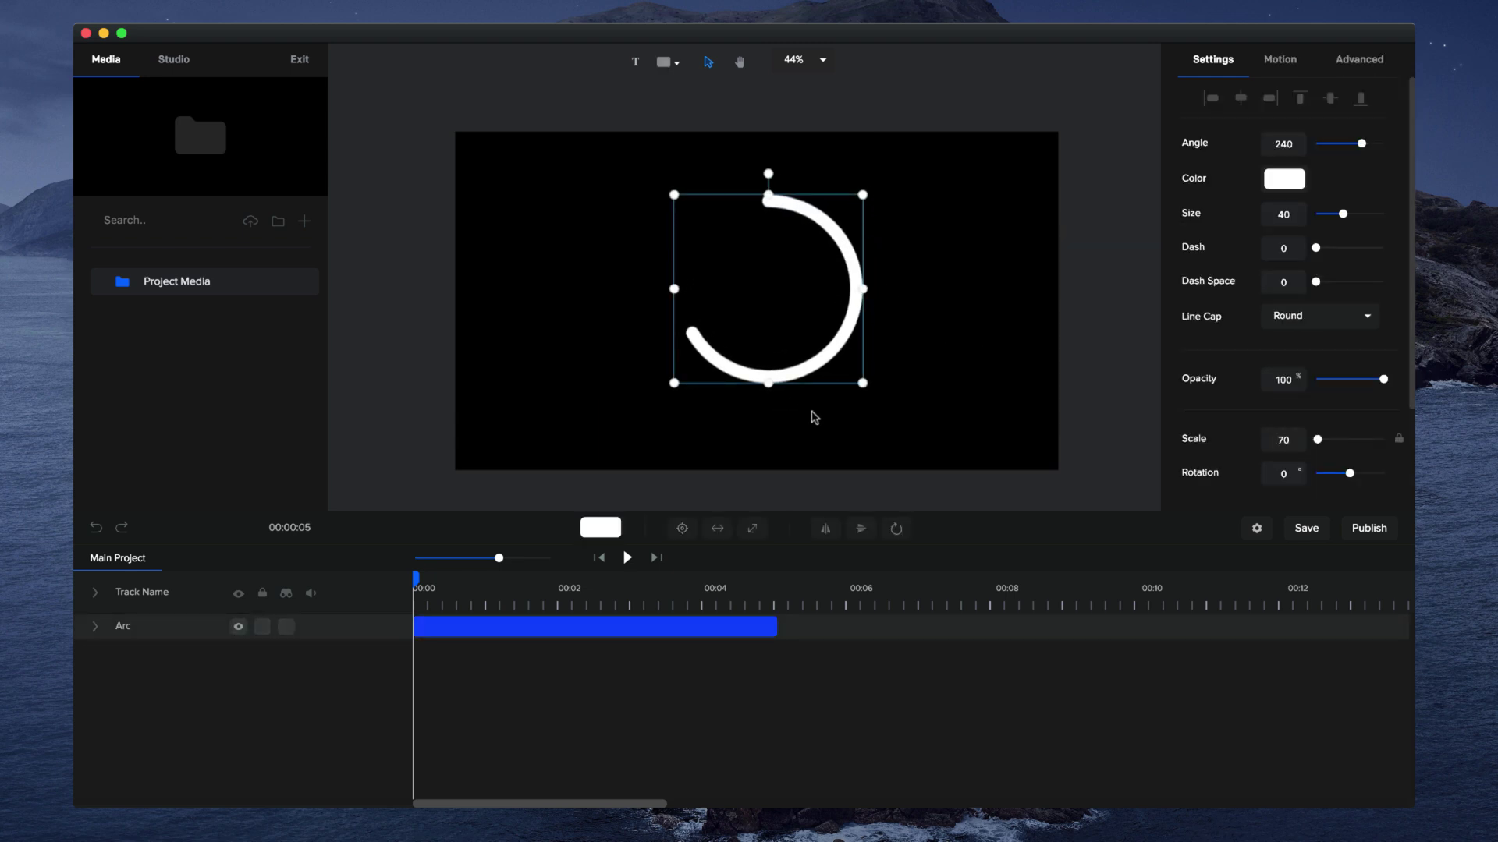
left_click(682, 528)
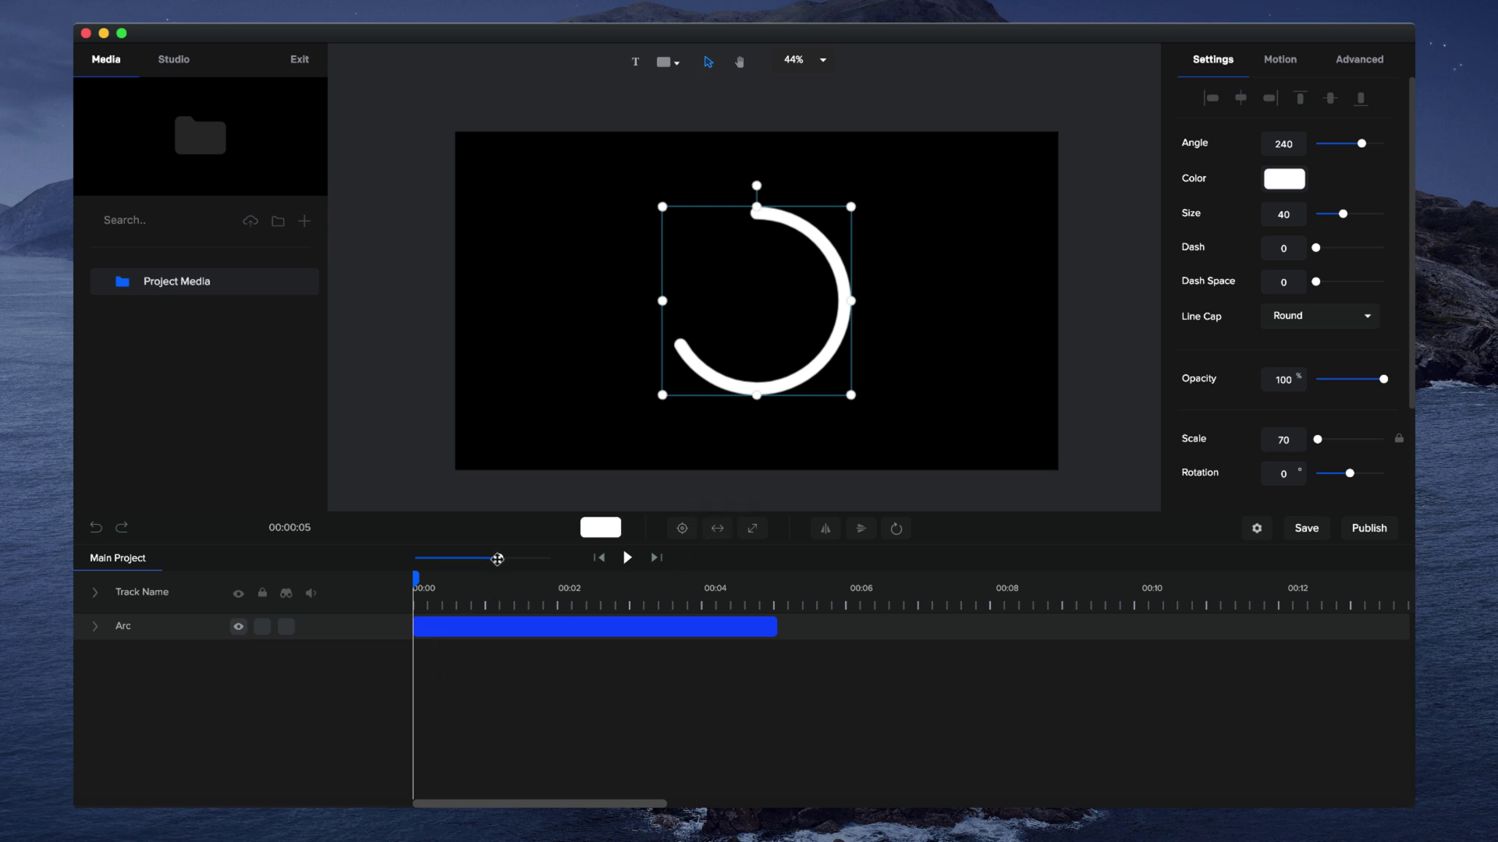
Set the arc's angle to 0 and add a custom animation to it with the Arc Angle property enabled.
left_click_drag(497, 560, 509, 558)
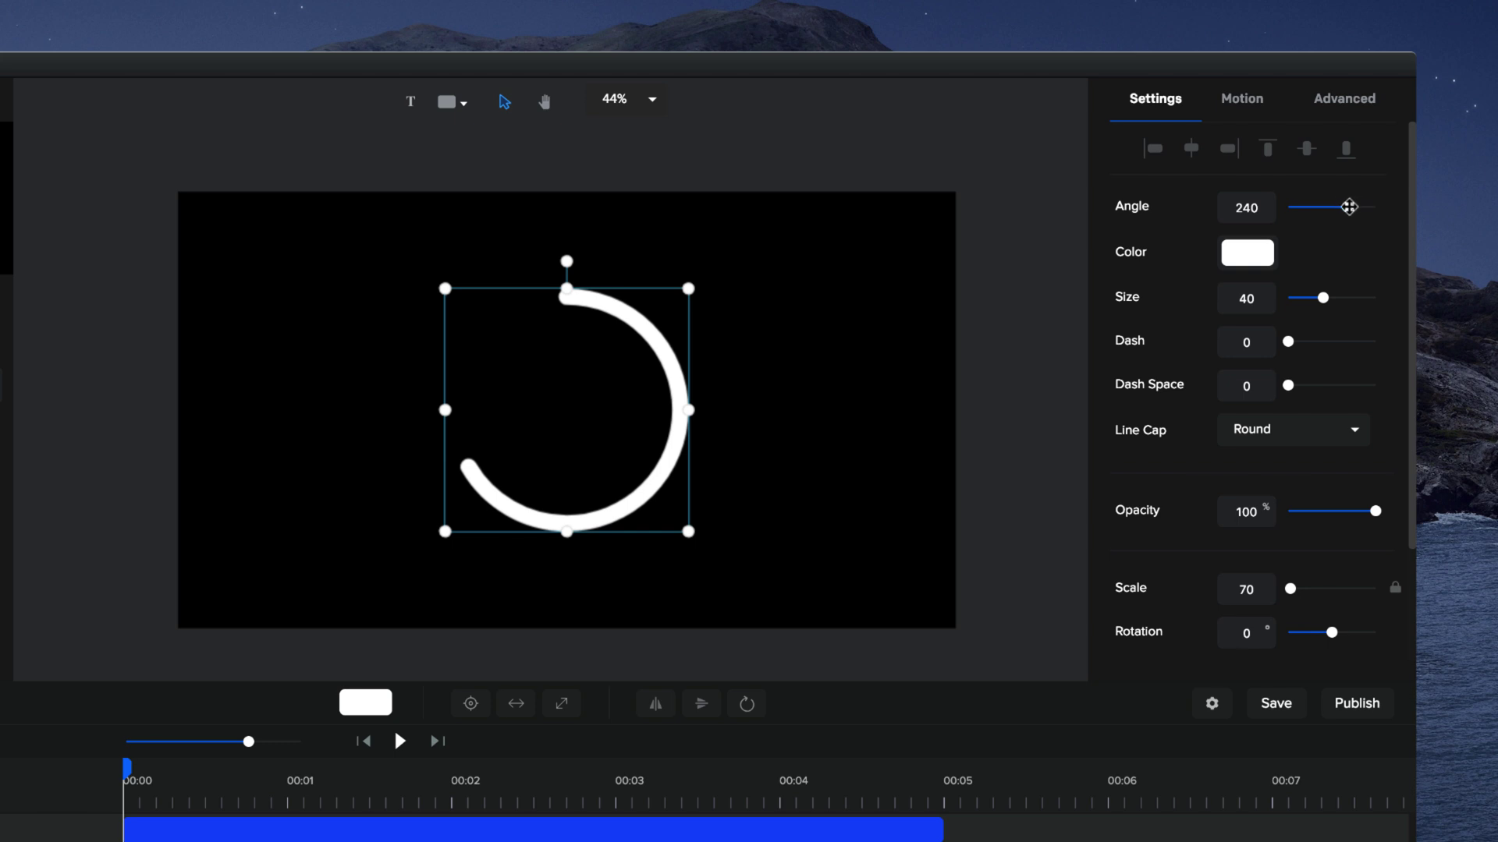
left_click_drag(1347, 207, 1279, 210)
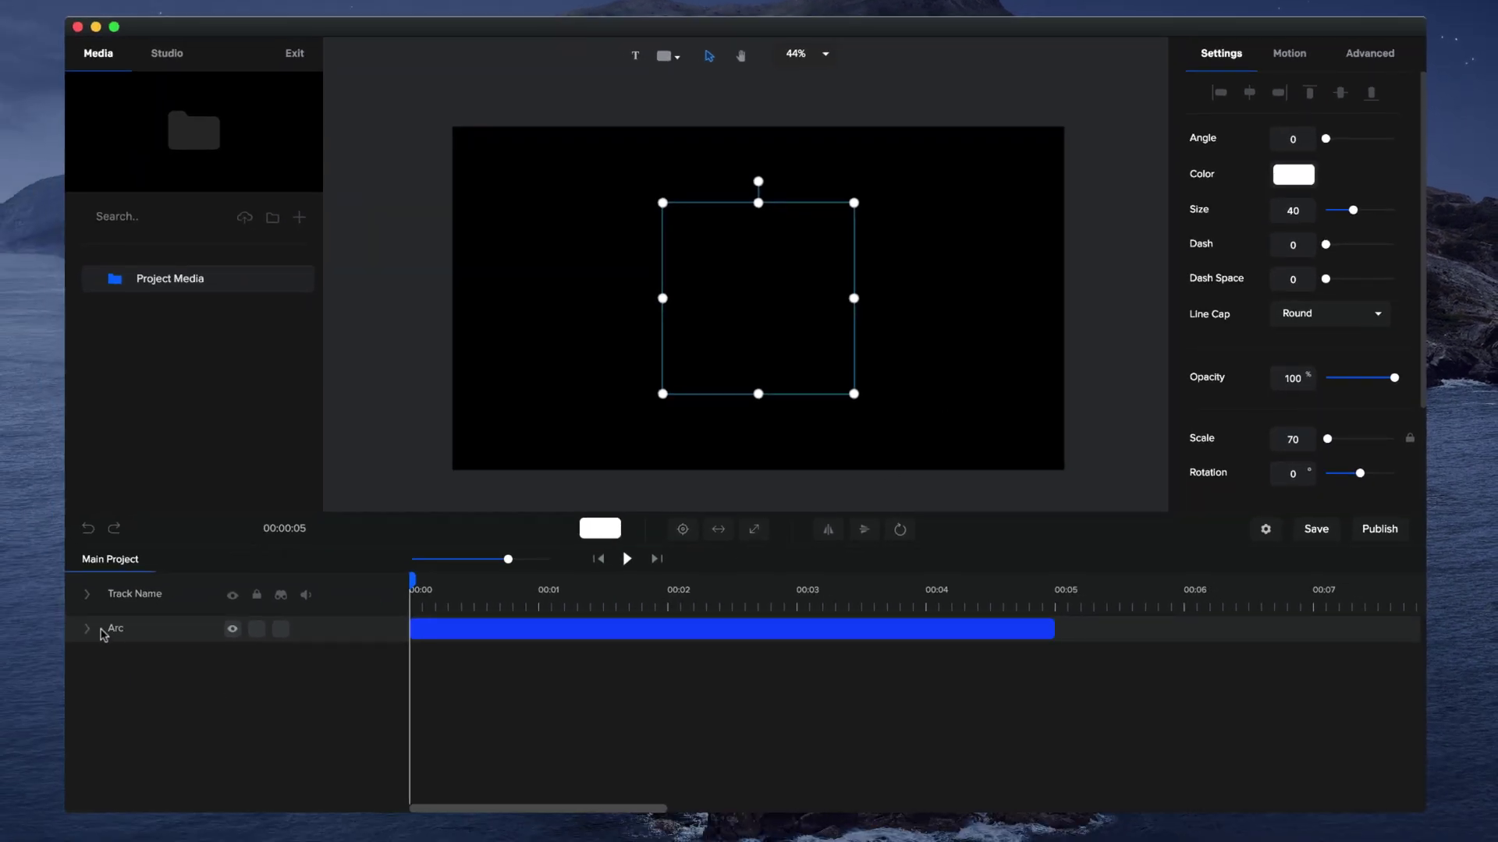
left_click(88, 629)
left_click(385, 655)
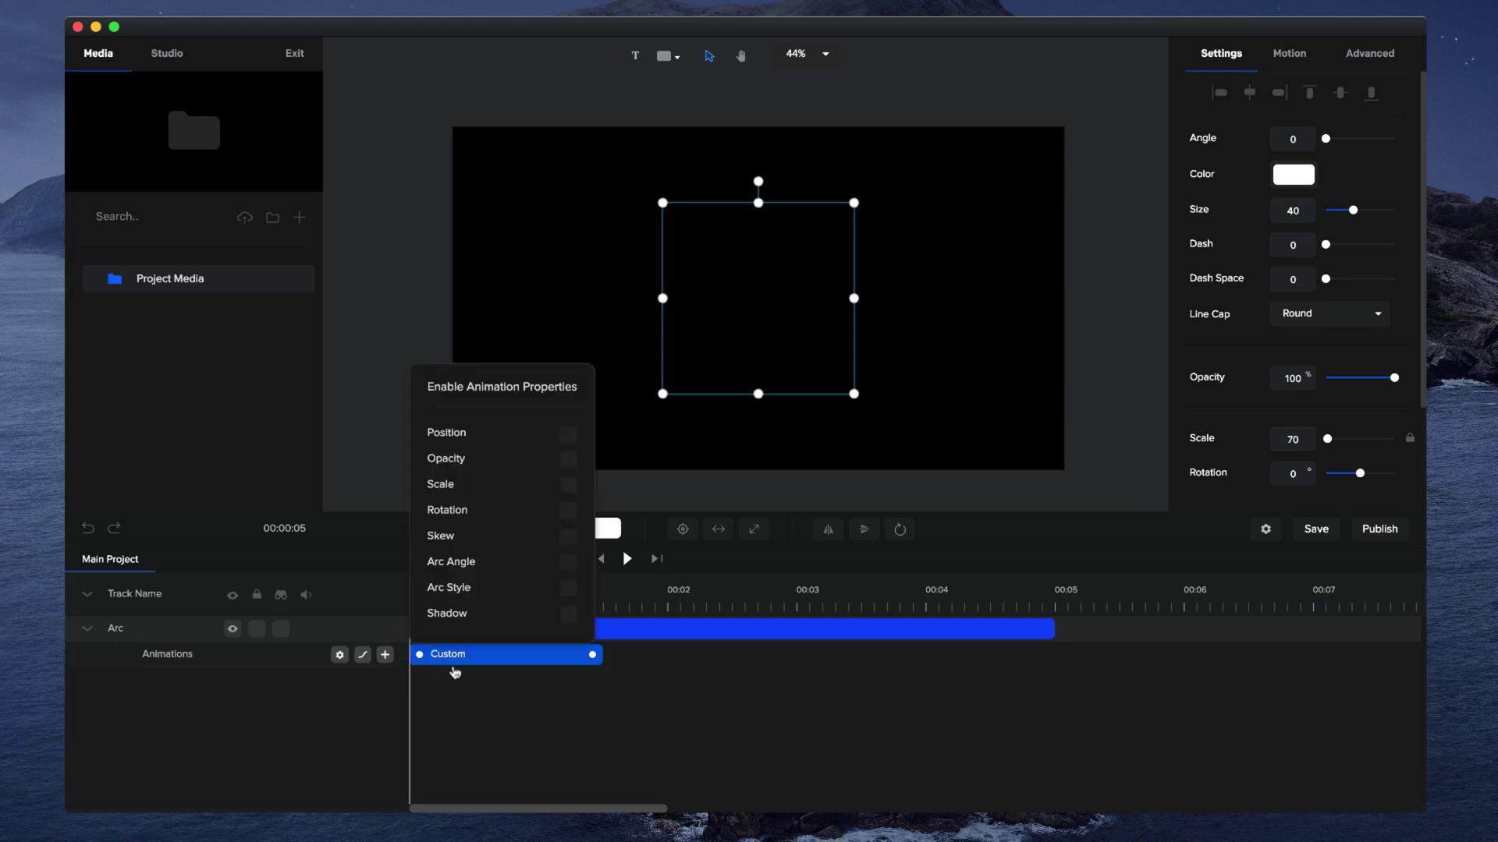
left_click(568, 562)
left_click(568, 563)
left_click(617, 651)
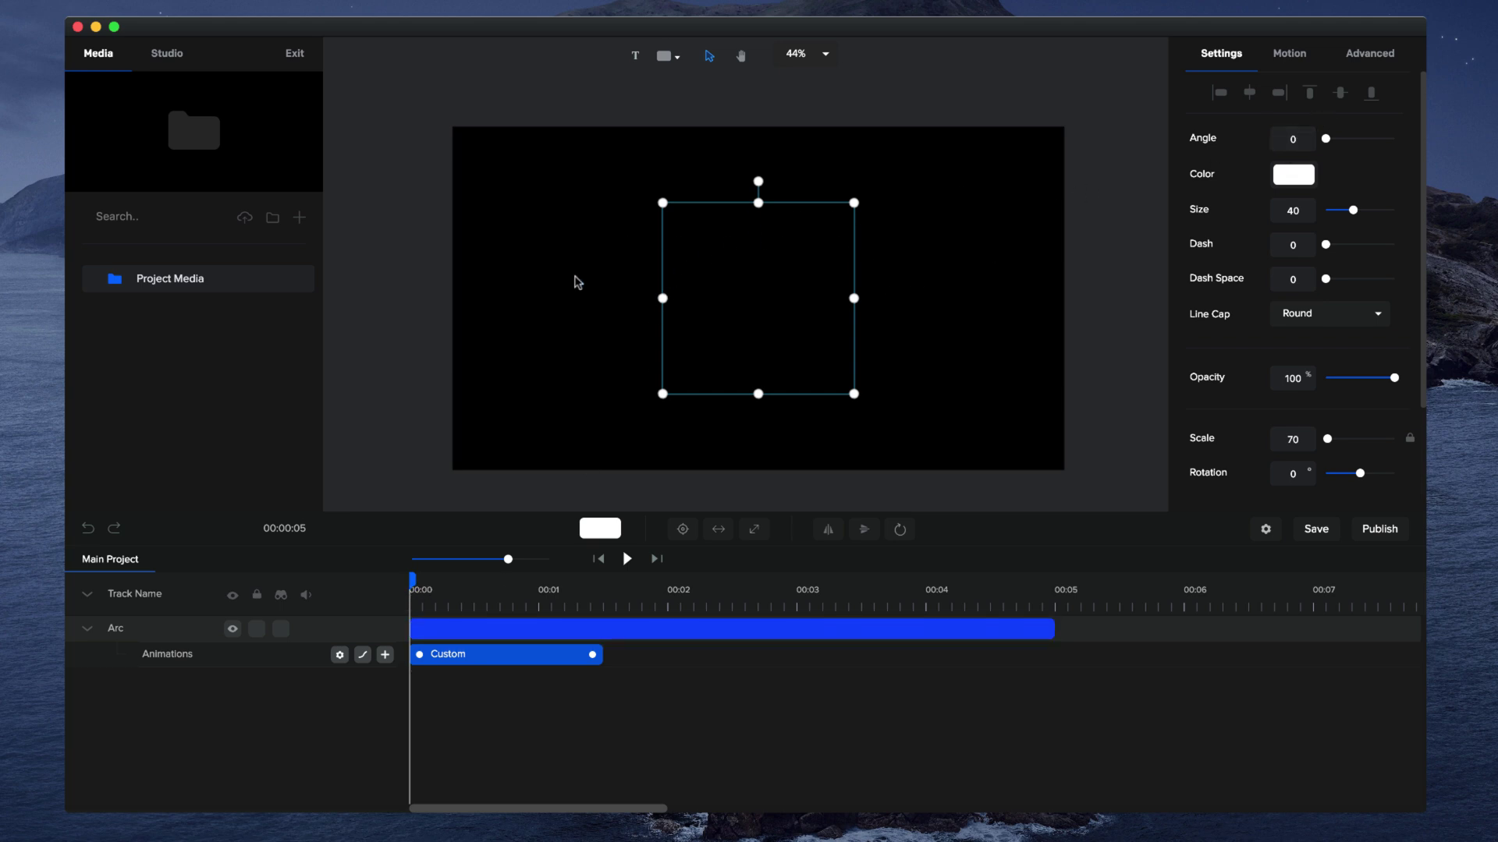
Set the arc's angle to 360 for the end of the custom animation and preview it from the start.
left_click_drag(411, 580, 612, 582)
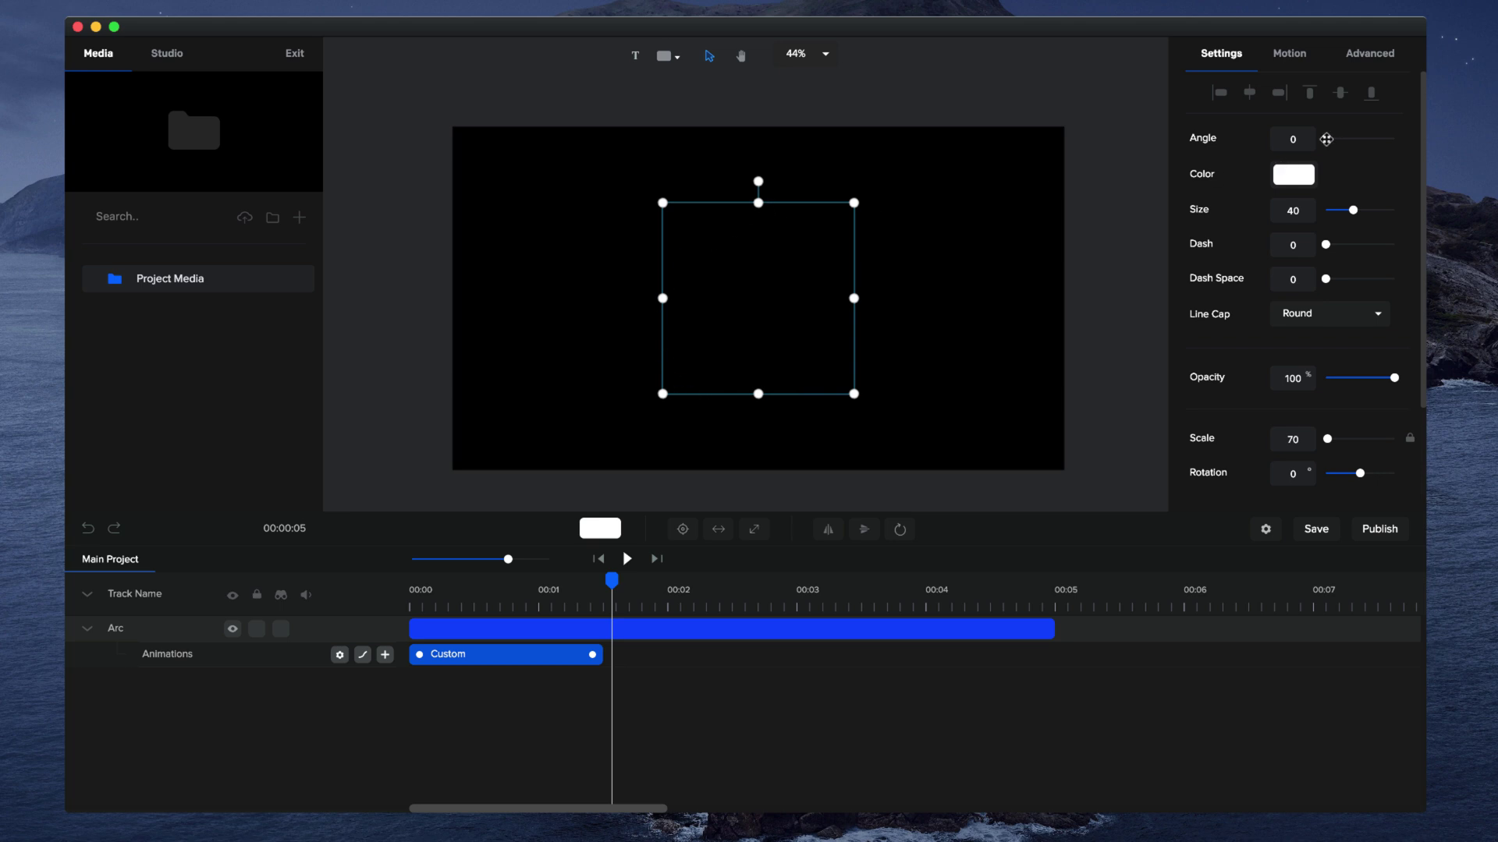
left_click_drag(1326, 139, 1394, 141)
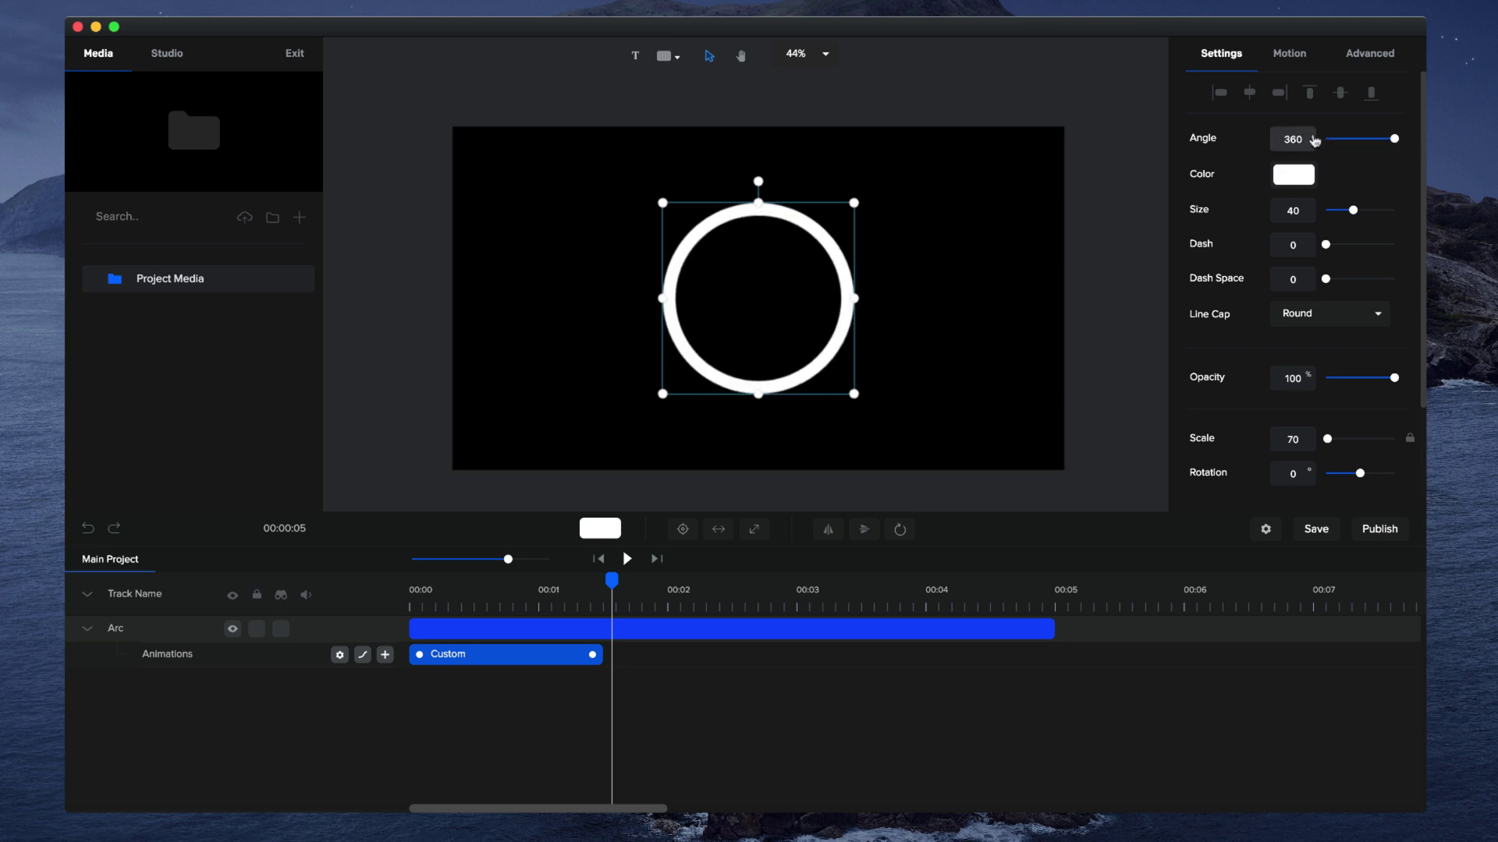
left_click(599, 558)
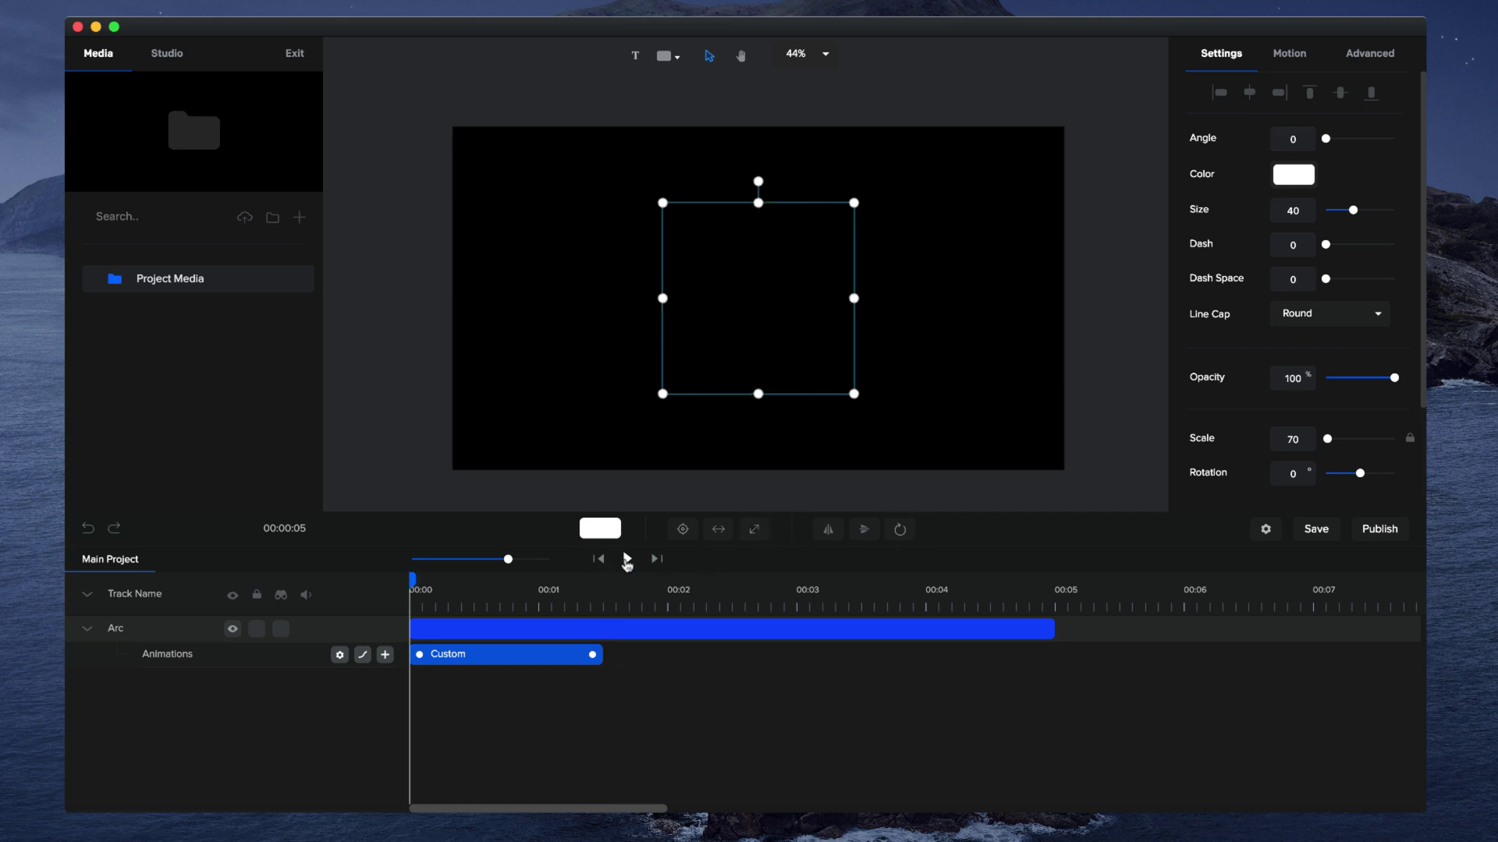
left_click(627, 558)
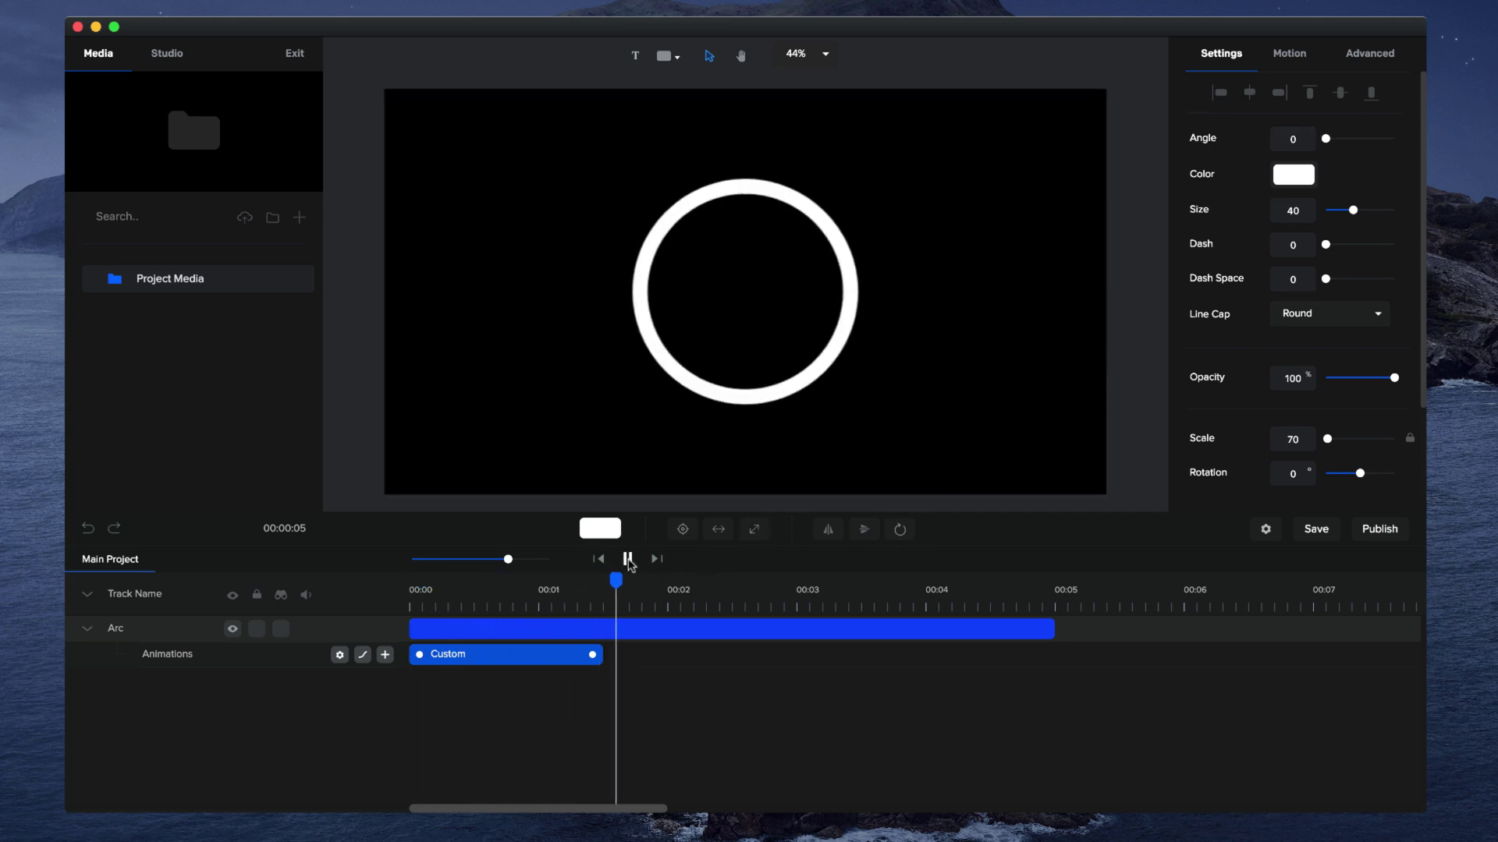
left_click(627, 559)
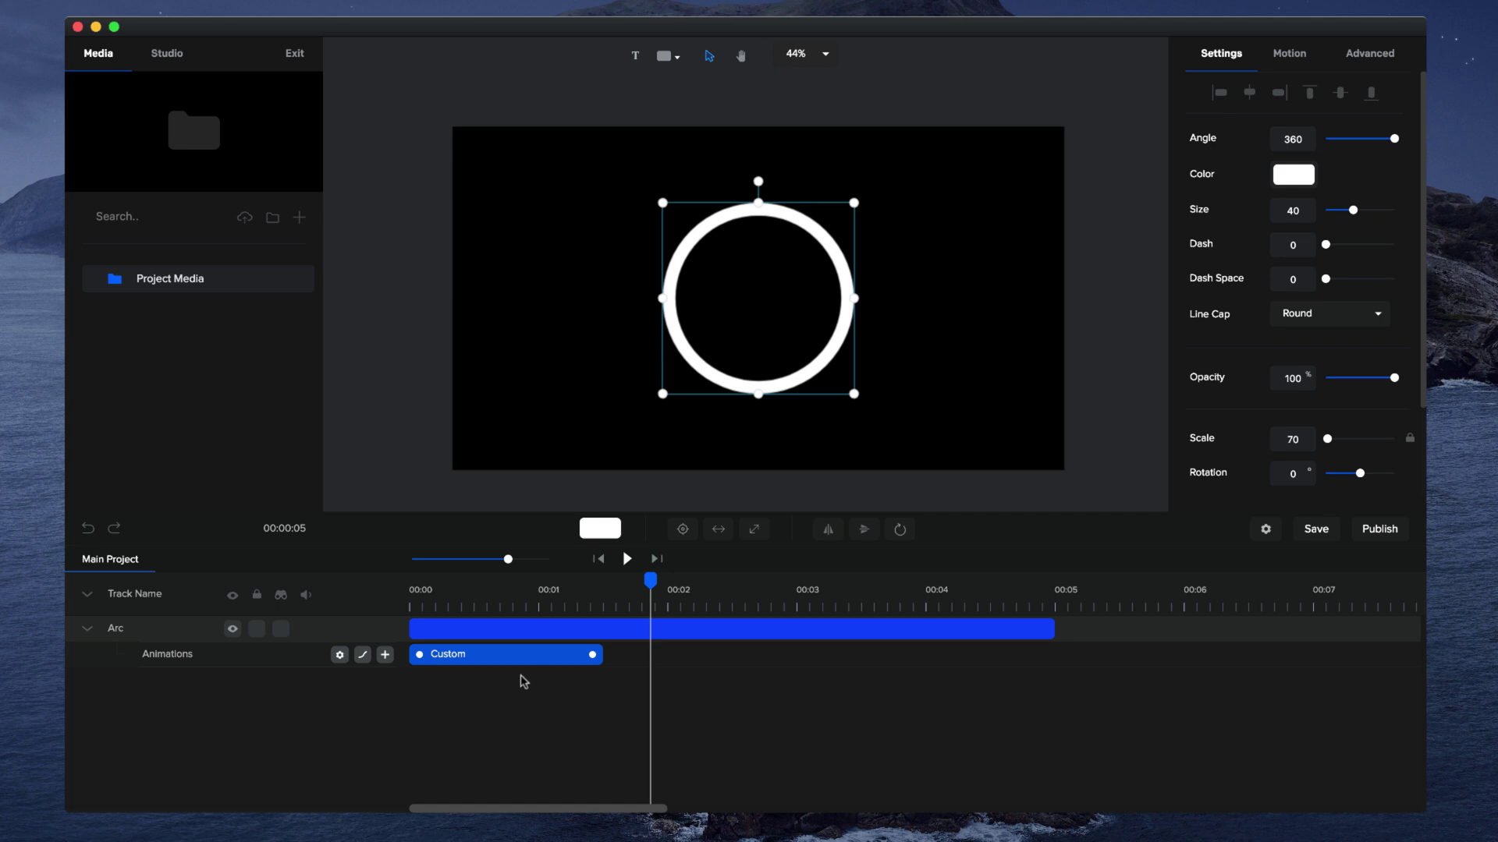
Check the easing options of the arc's custom animation and replay the animation from the start.
right_click(470, 660)
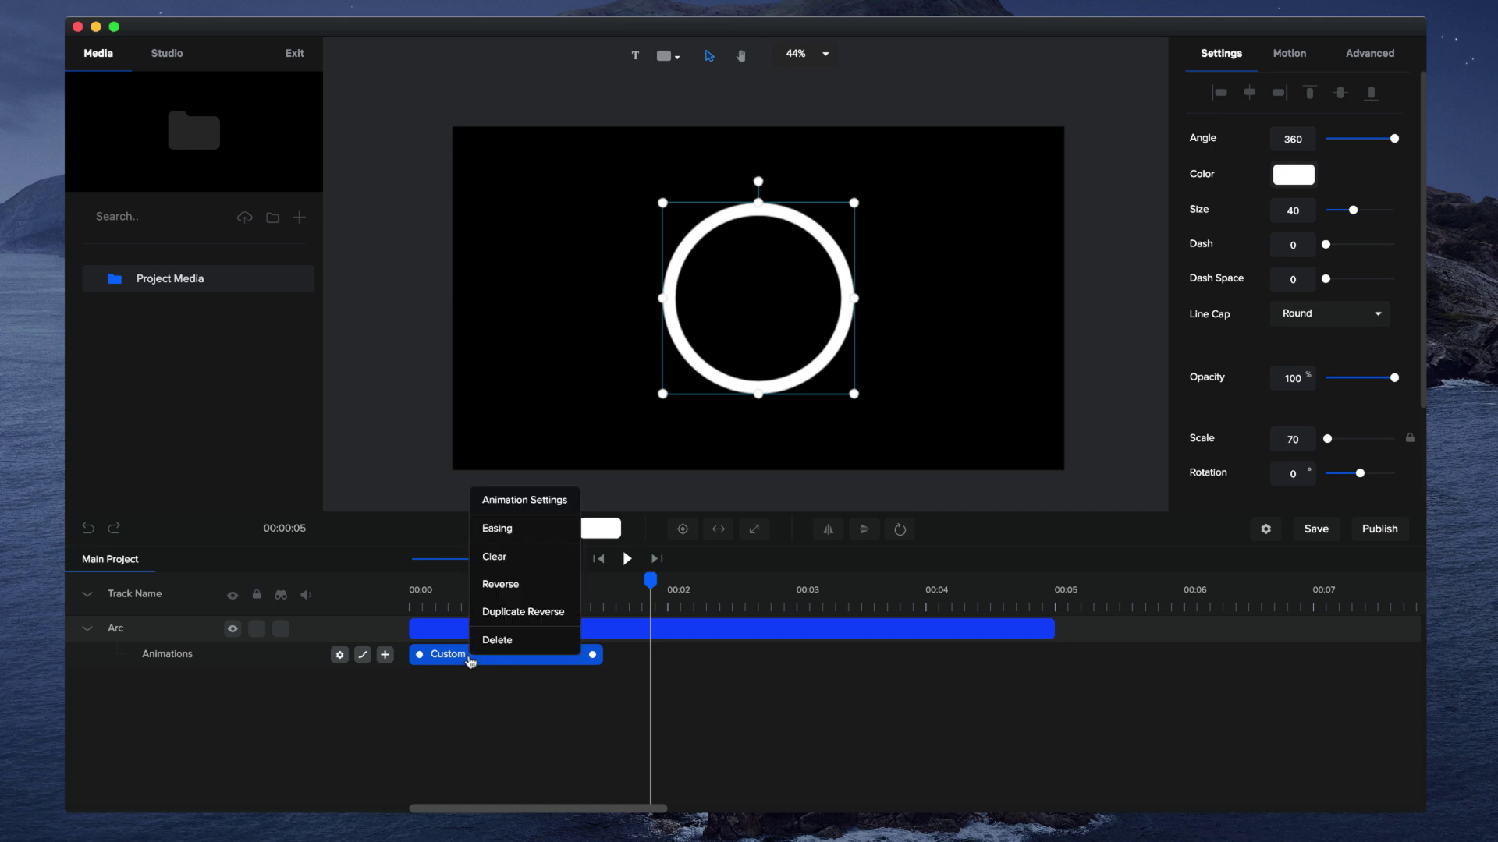
left_click(518, 528)
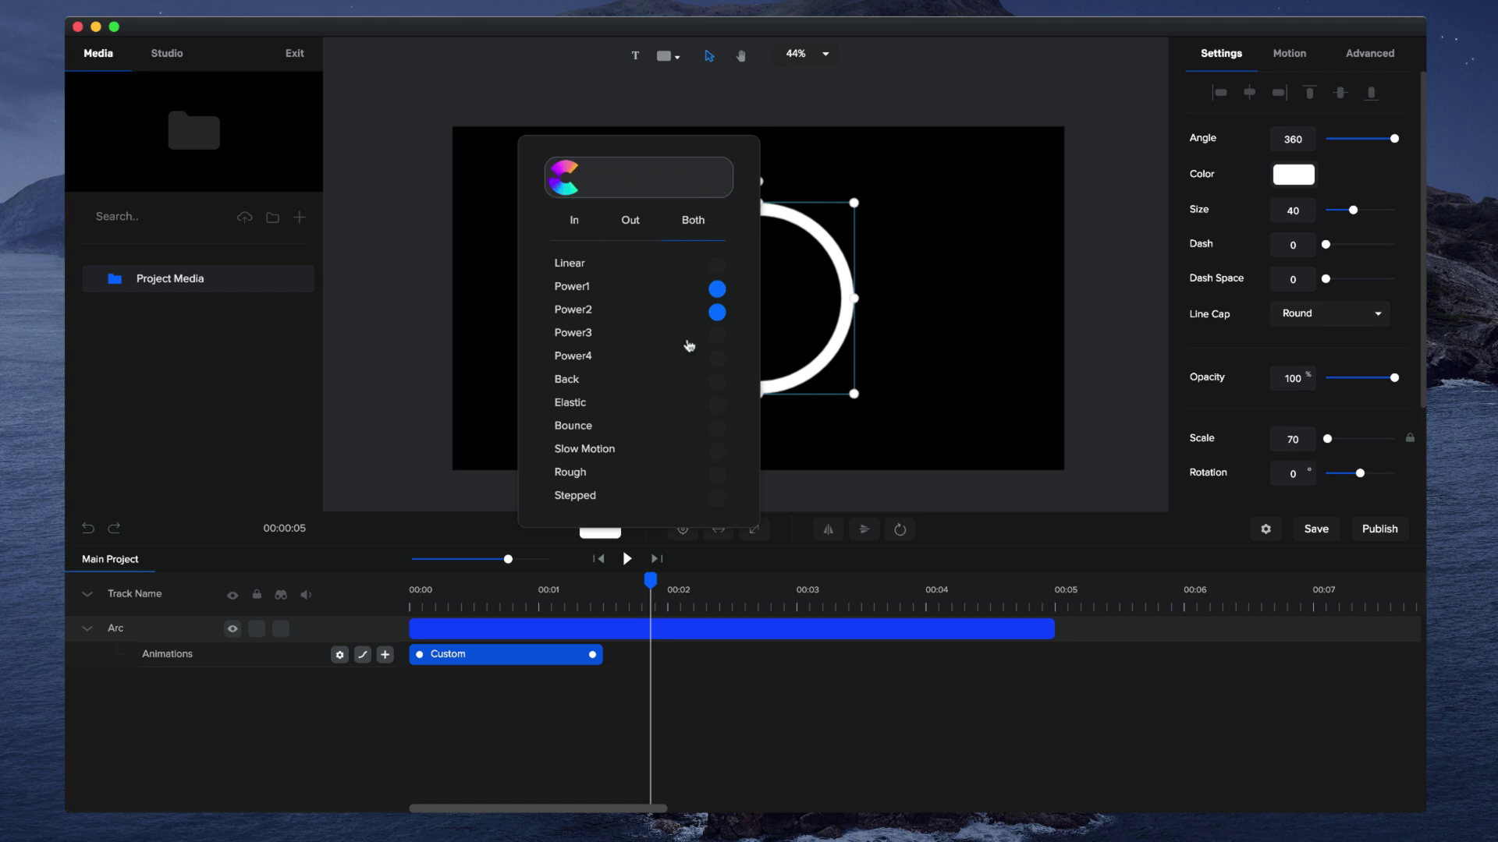
left_click(836, 486)
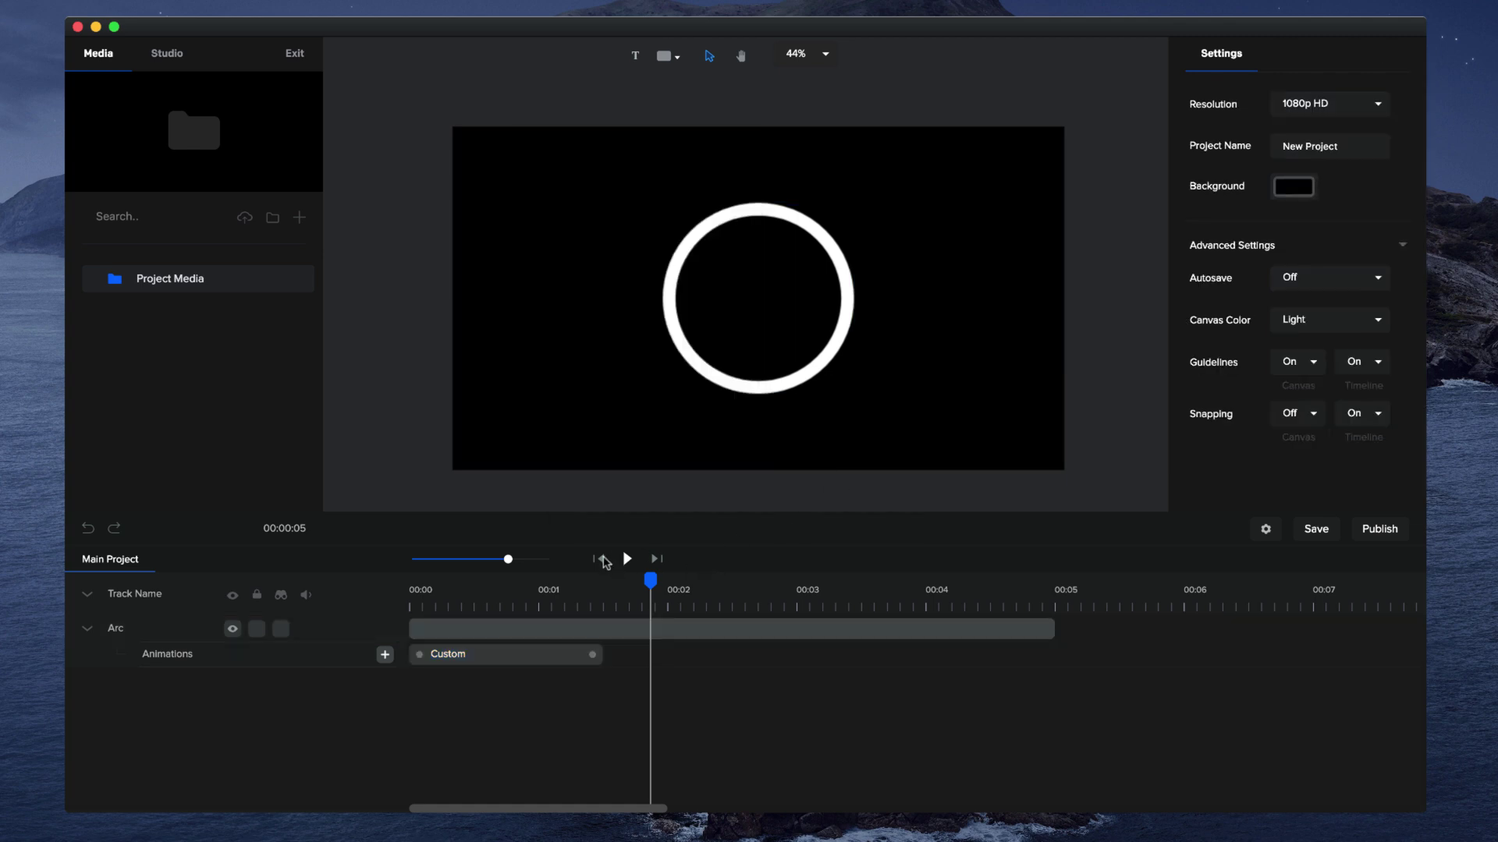
left_click(602, 559)
left_click(625, 559)
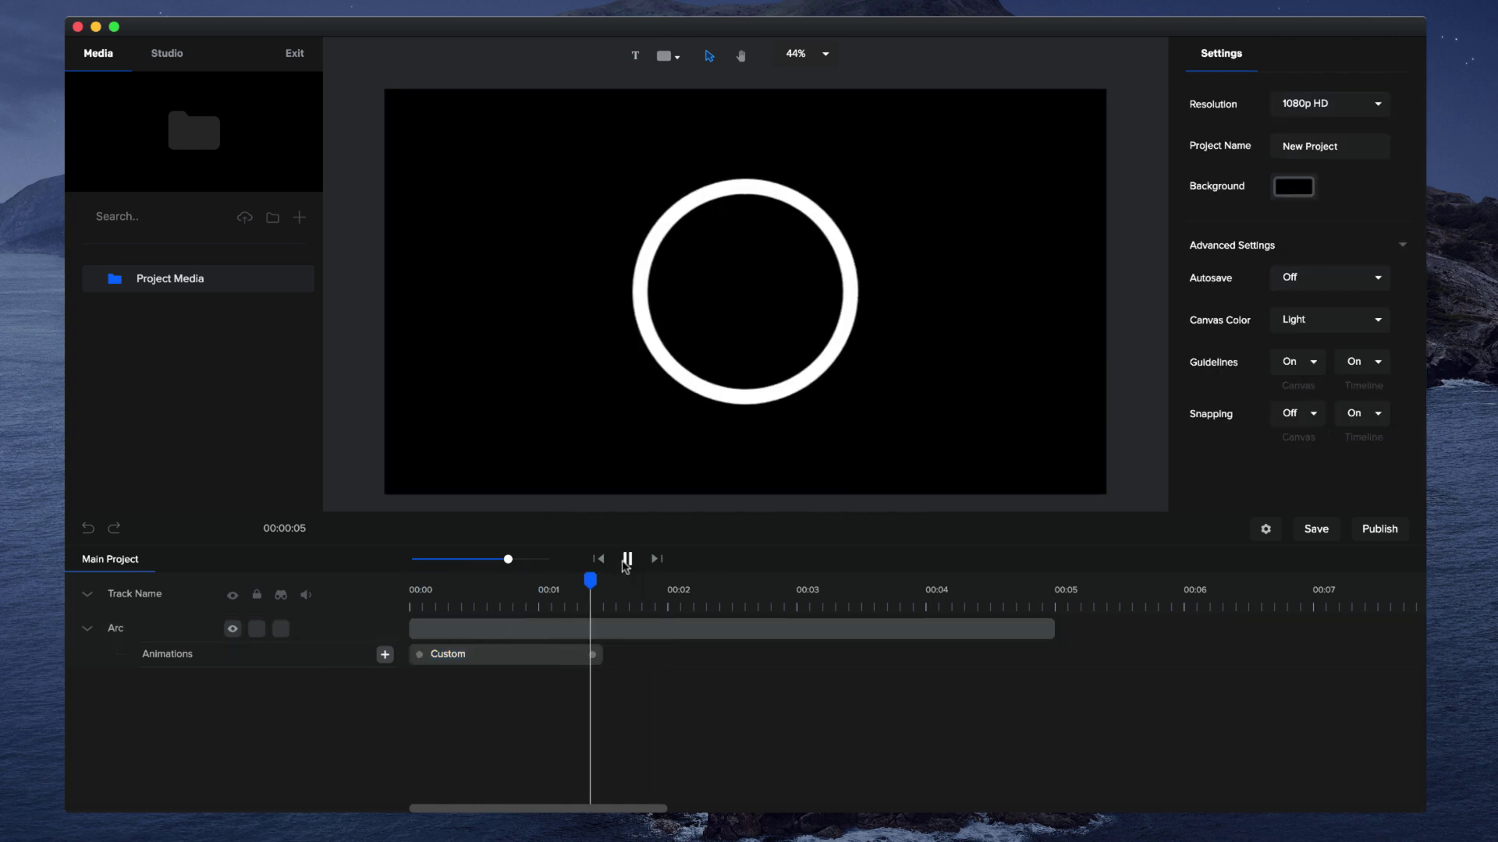
left_click(626, 560)
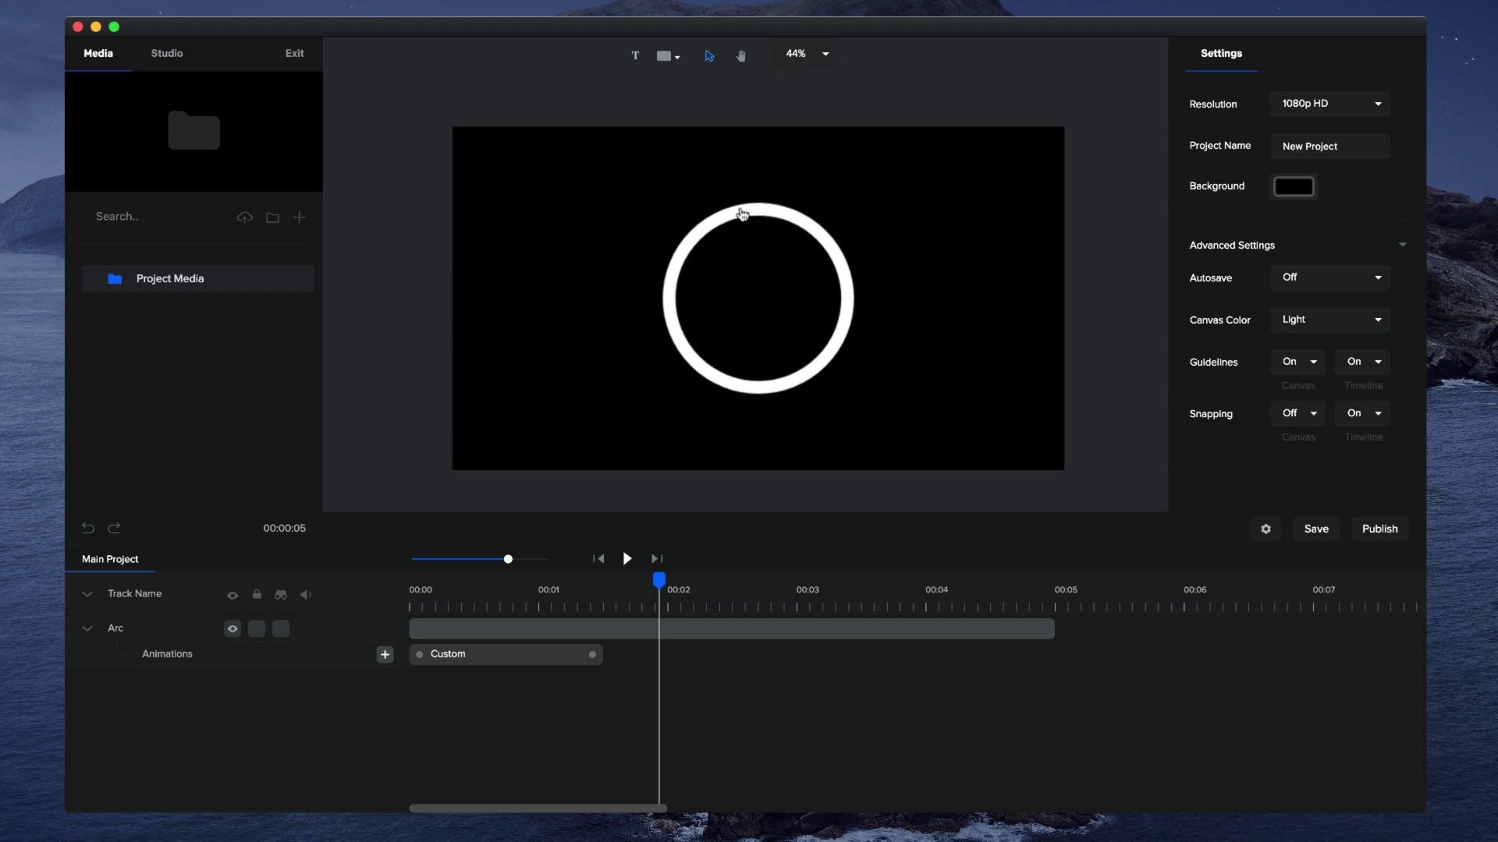
Add a reversed duplicate of the arc's animation, shorten the arc clip to about 3 seconds, and preview it from the start.
left_click(578, 657)
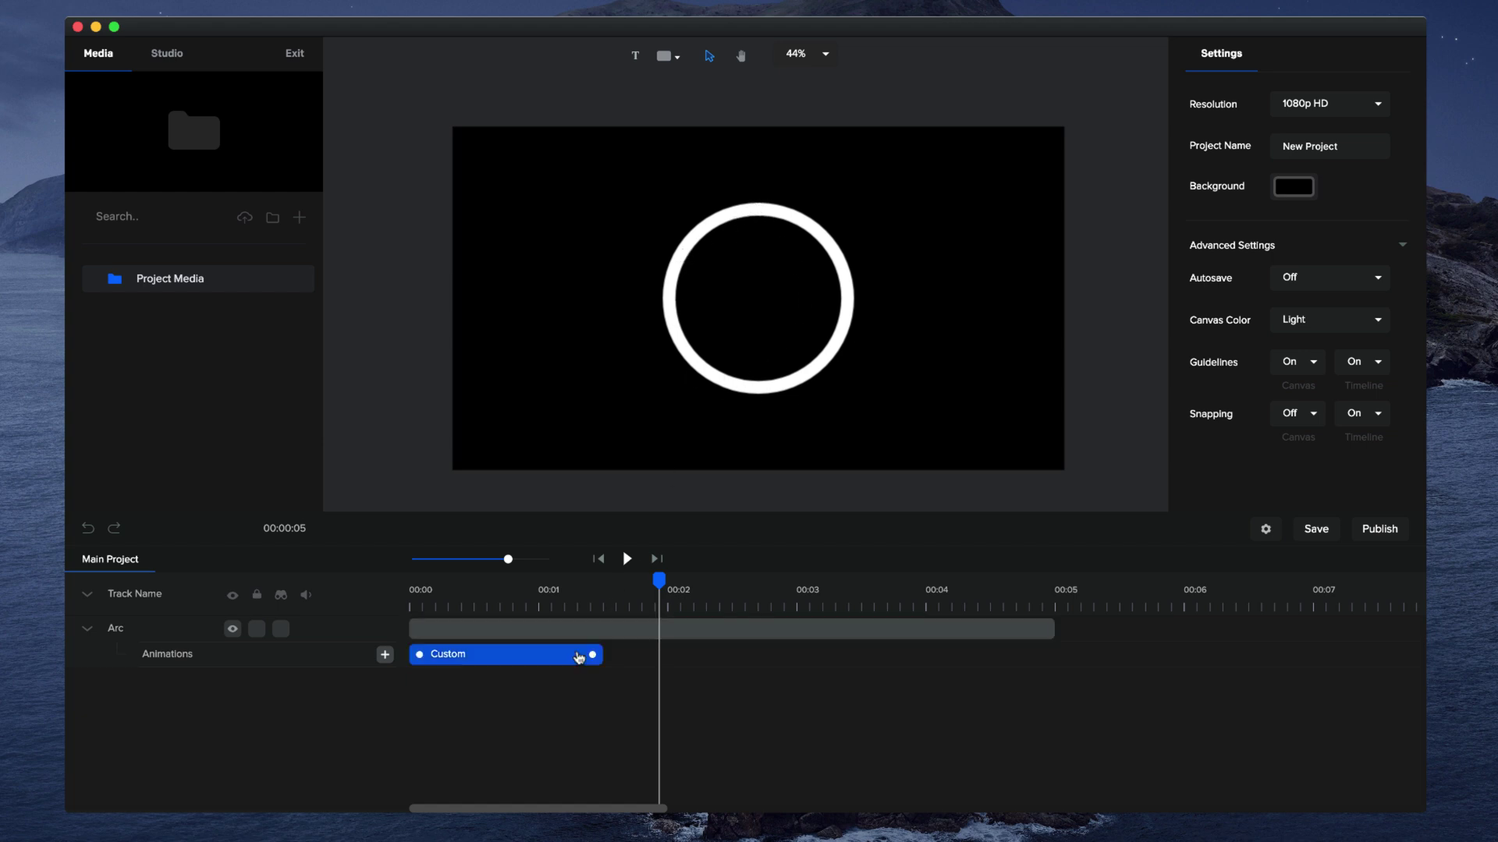
right_click(536, 659)
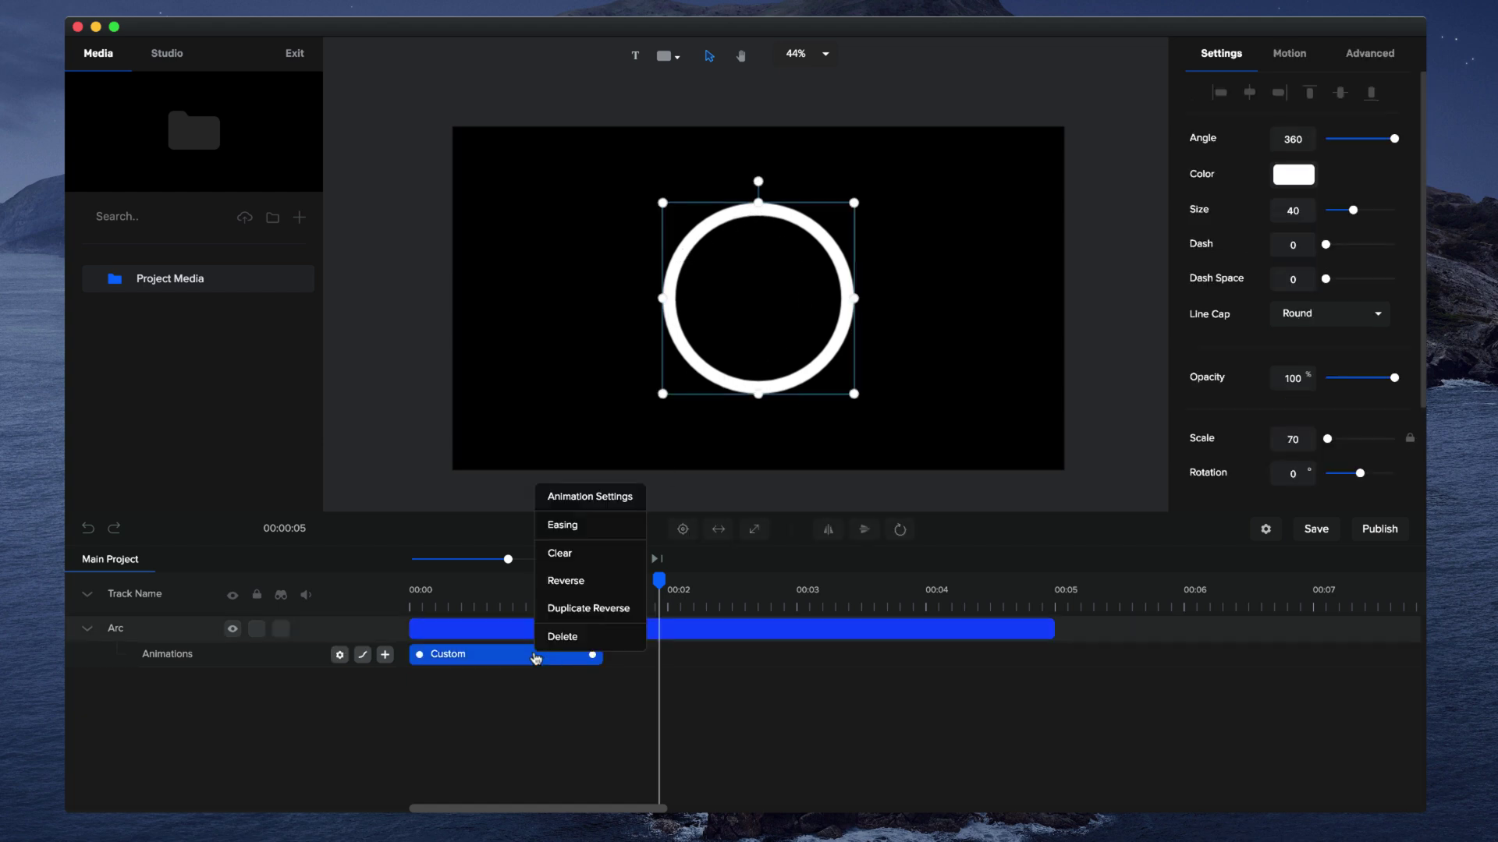
left_click(577, 609)
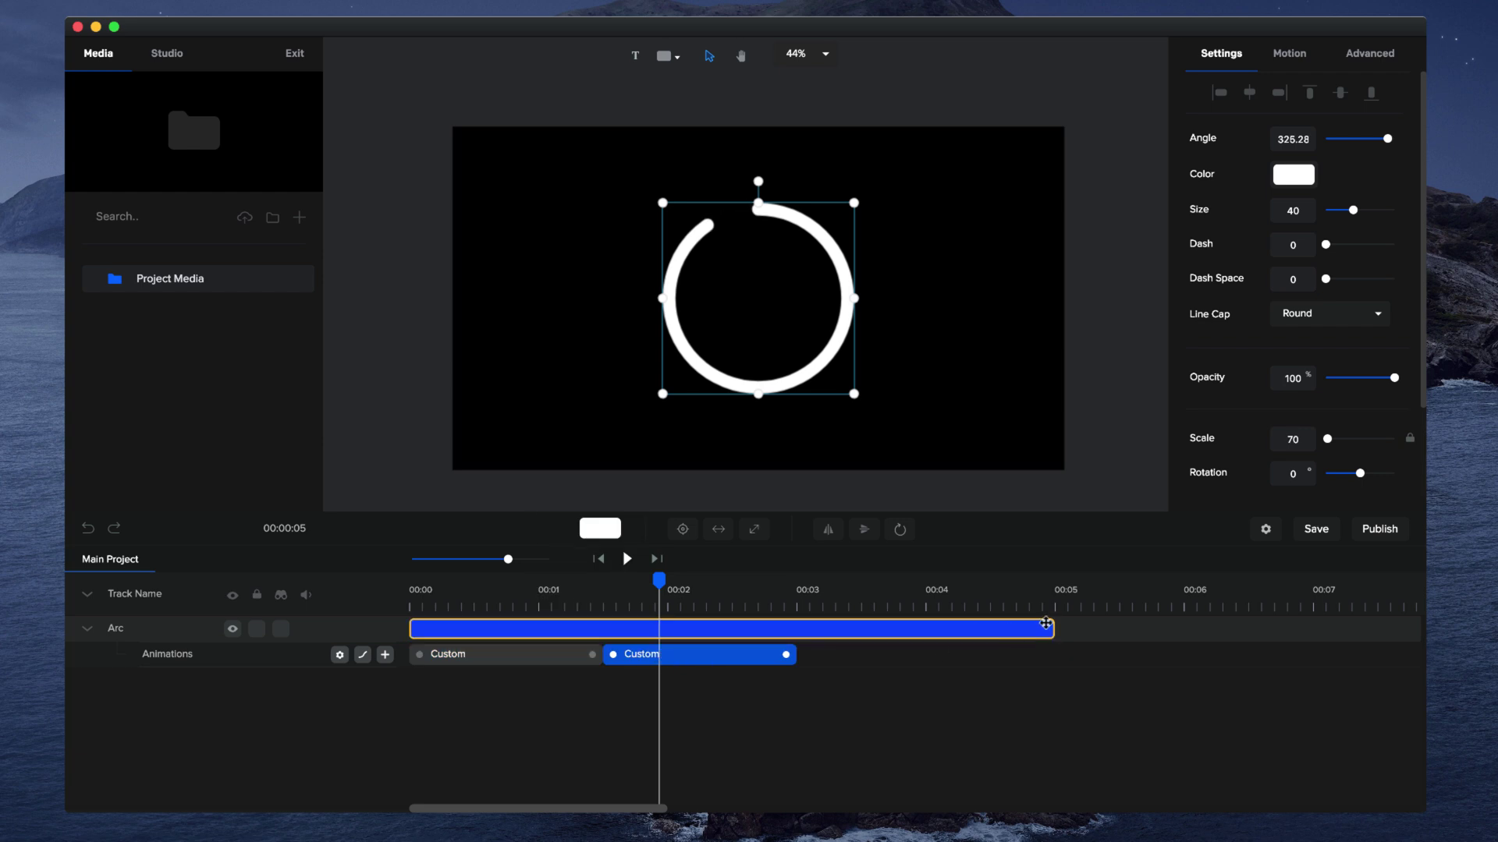
left_click_drag(1048, 628, 801, 627)
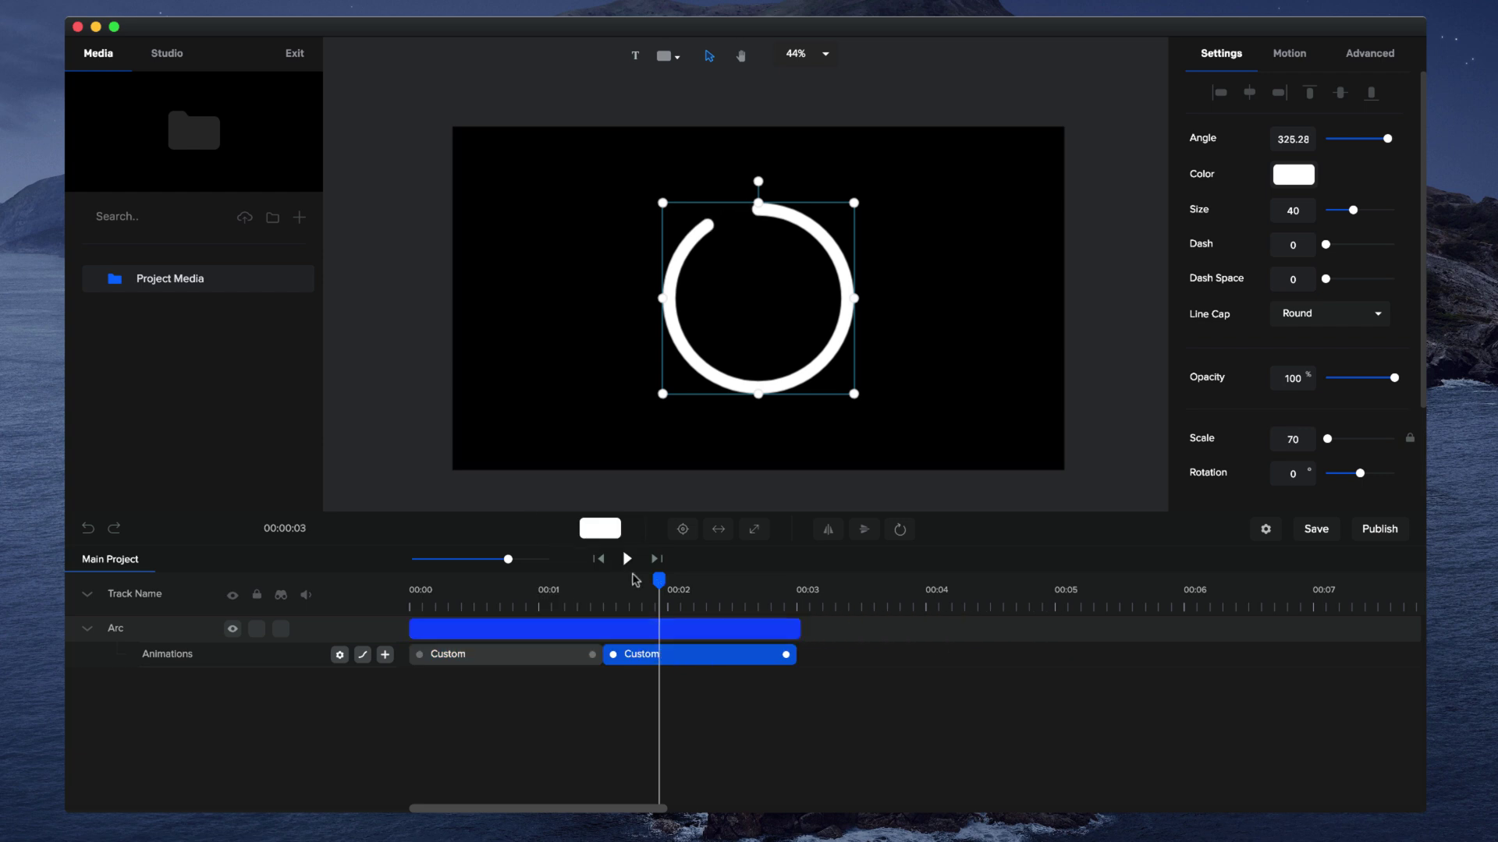
left_click(605, 559)
left_click(626, 559)
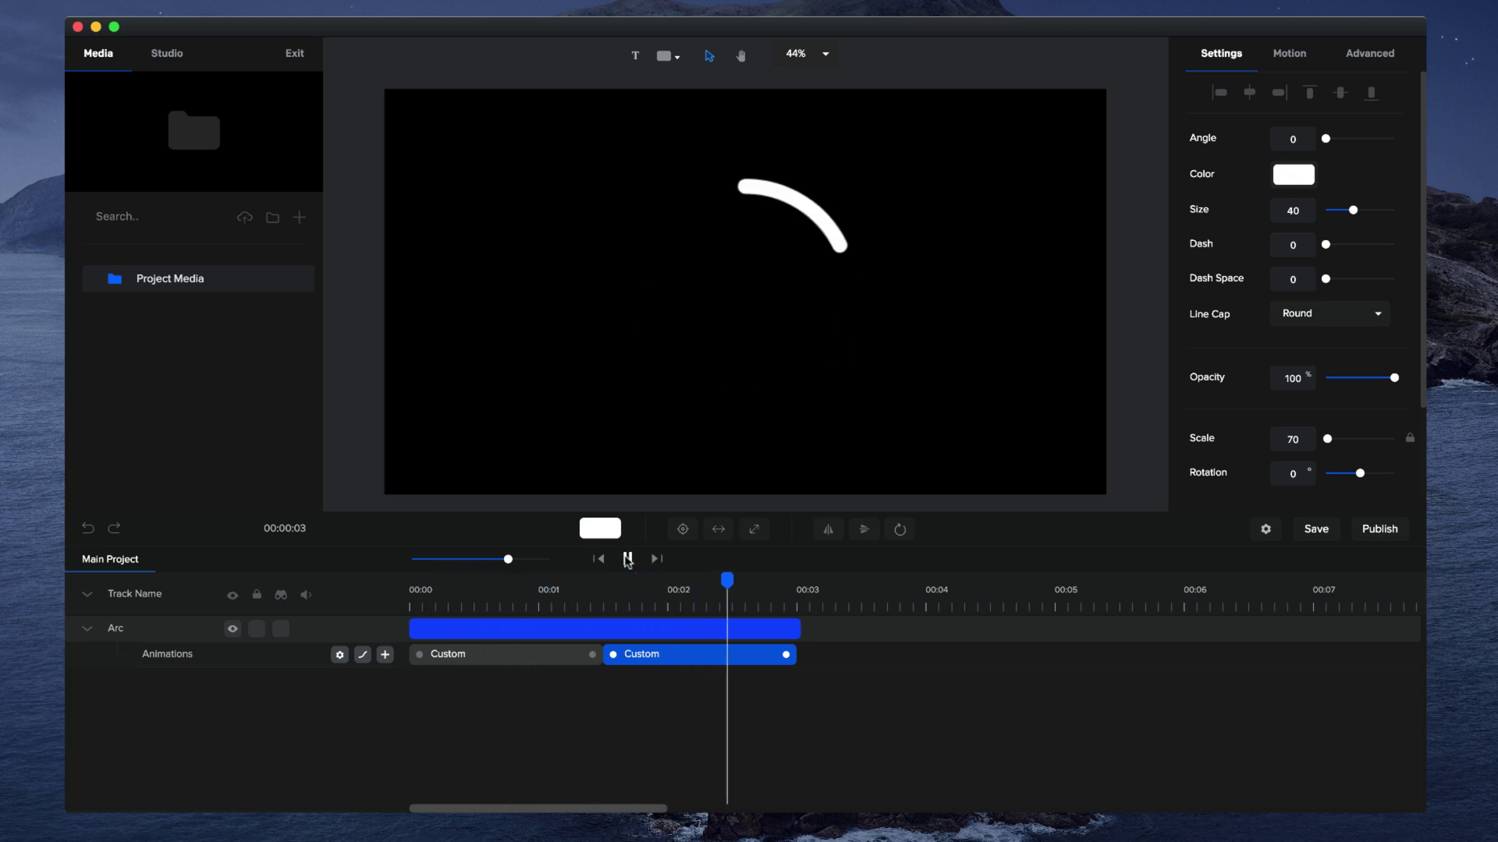
Extend the arc clip slightly past 3 seconds and shift the reversed animation later, leaving a short gap after the first animation.
left_click_drag(674, 588, 603, 599)
left_click(781, 627)
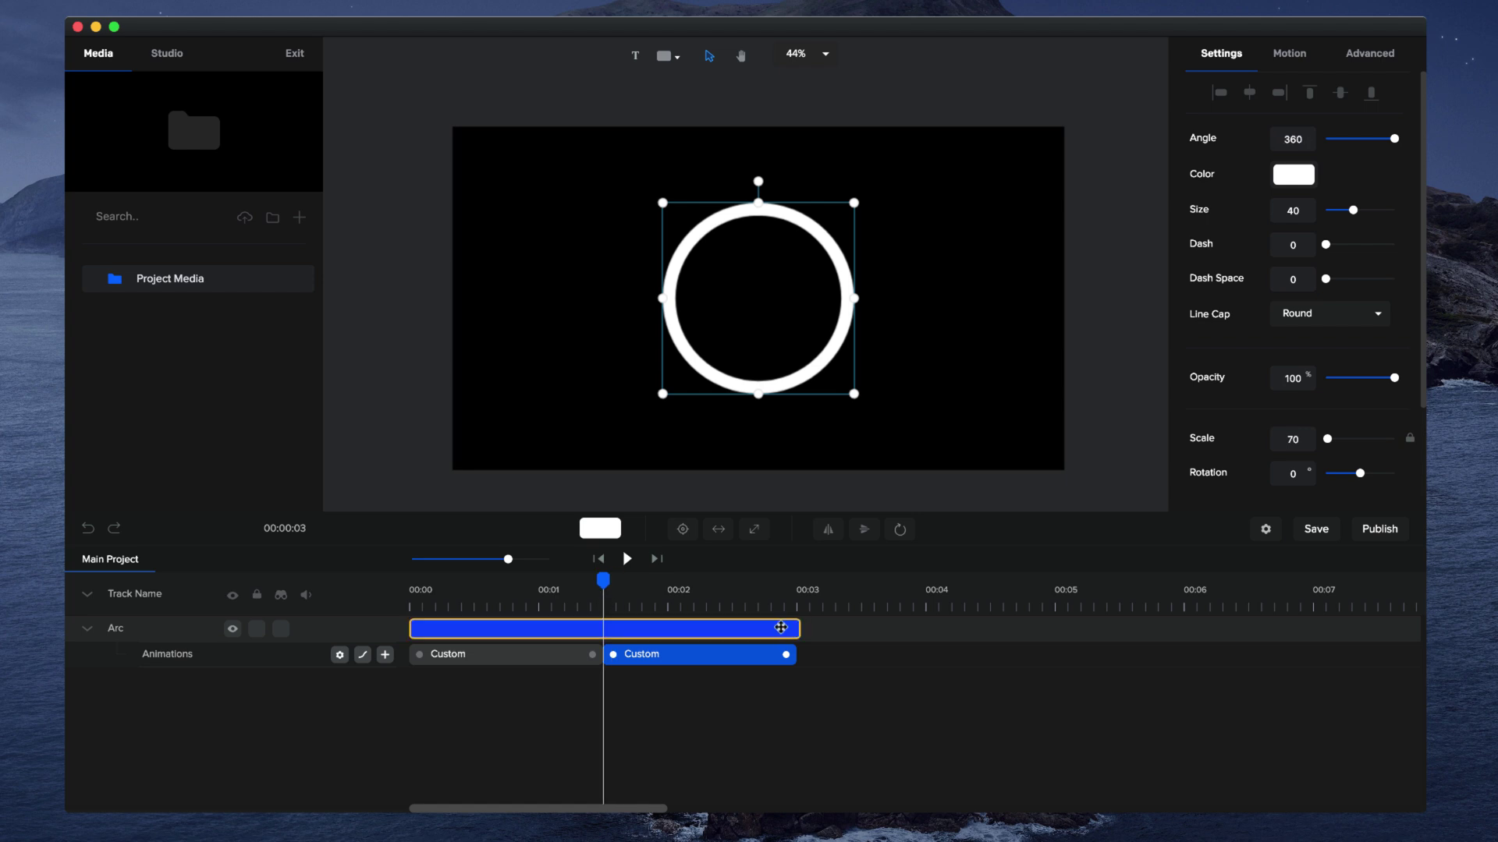
left_click_drag(794, 624, 796, 658)
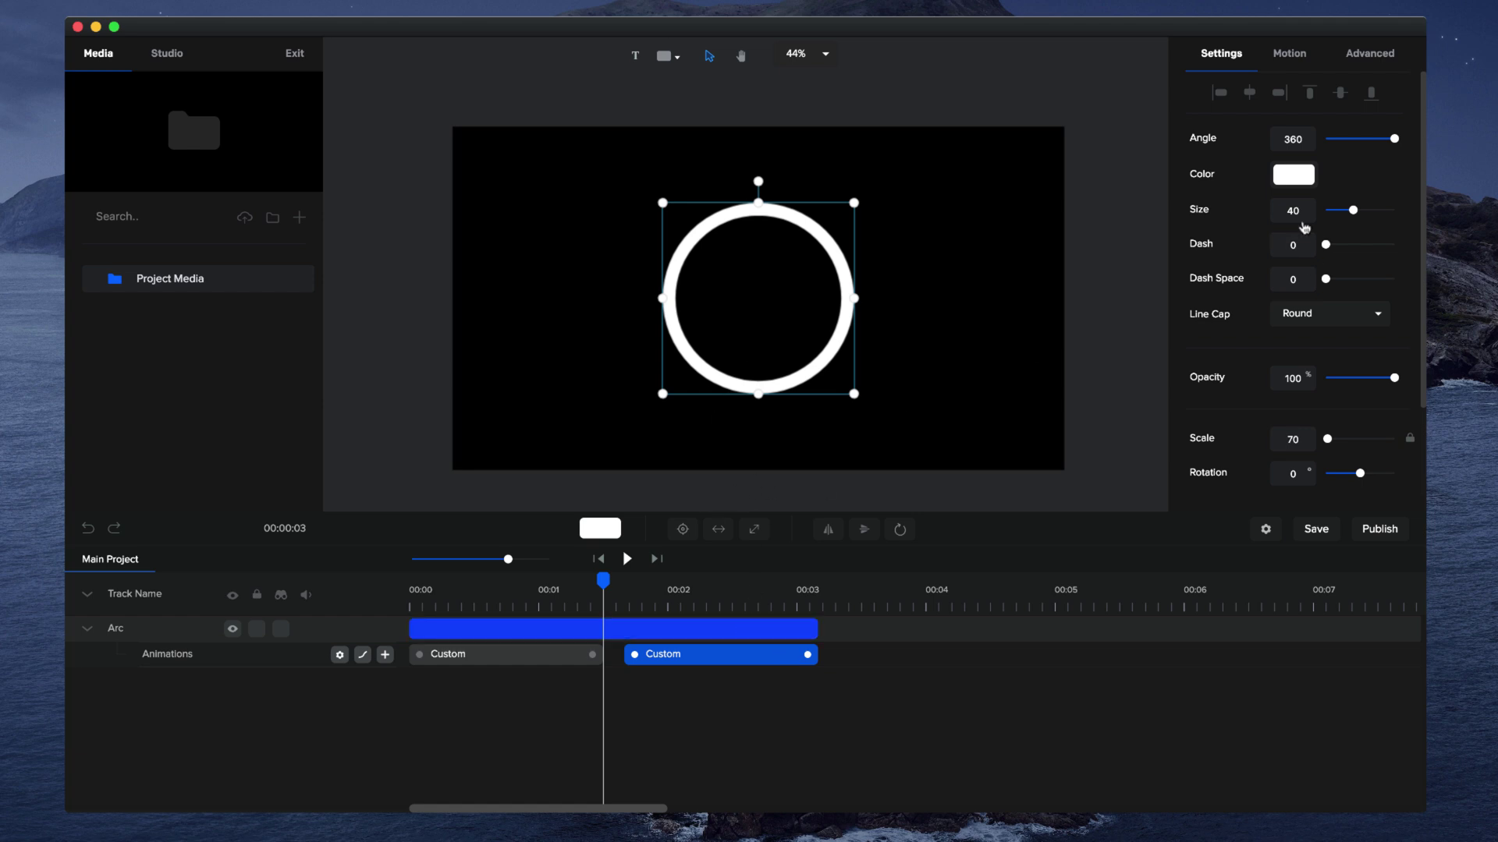
Set the arc's color to pink #FF1055 and its size to 65.
left_click(1288, 182)
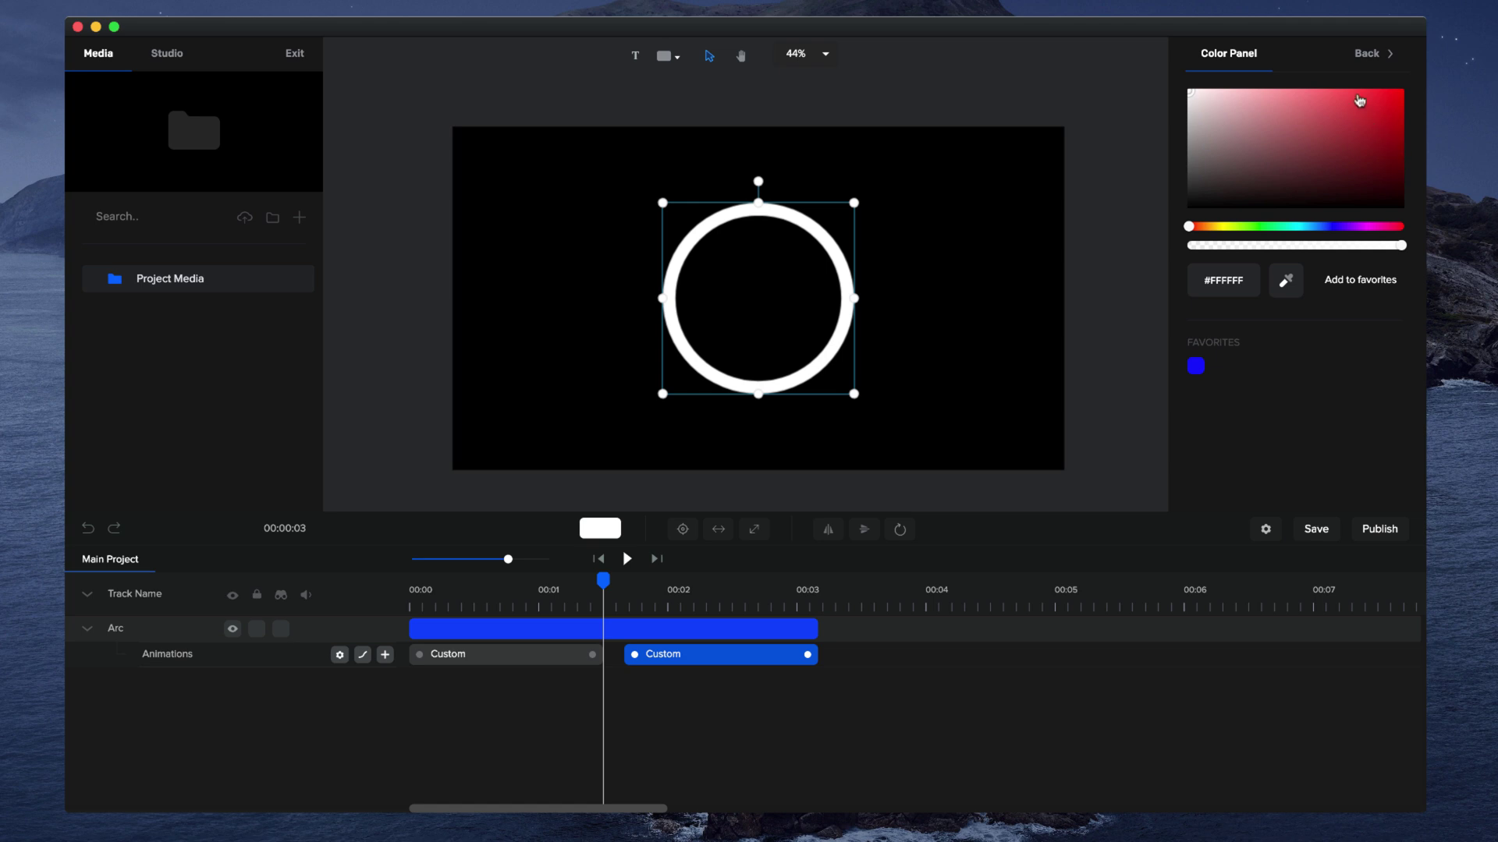
left_click_drag(1367, 226, 1386, 226)
left_click_drag(1397, 136, 1391, 81)
left_click_drag(1387, 228, 1393, 227)
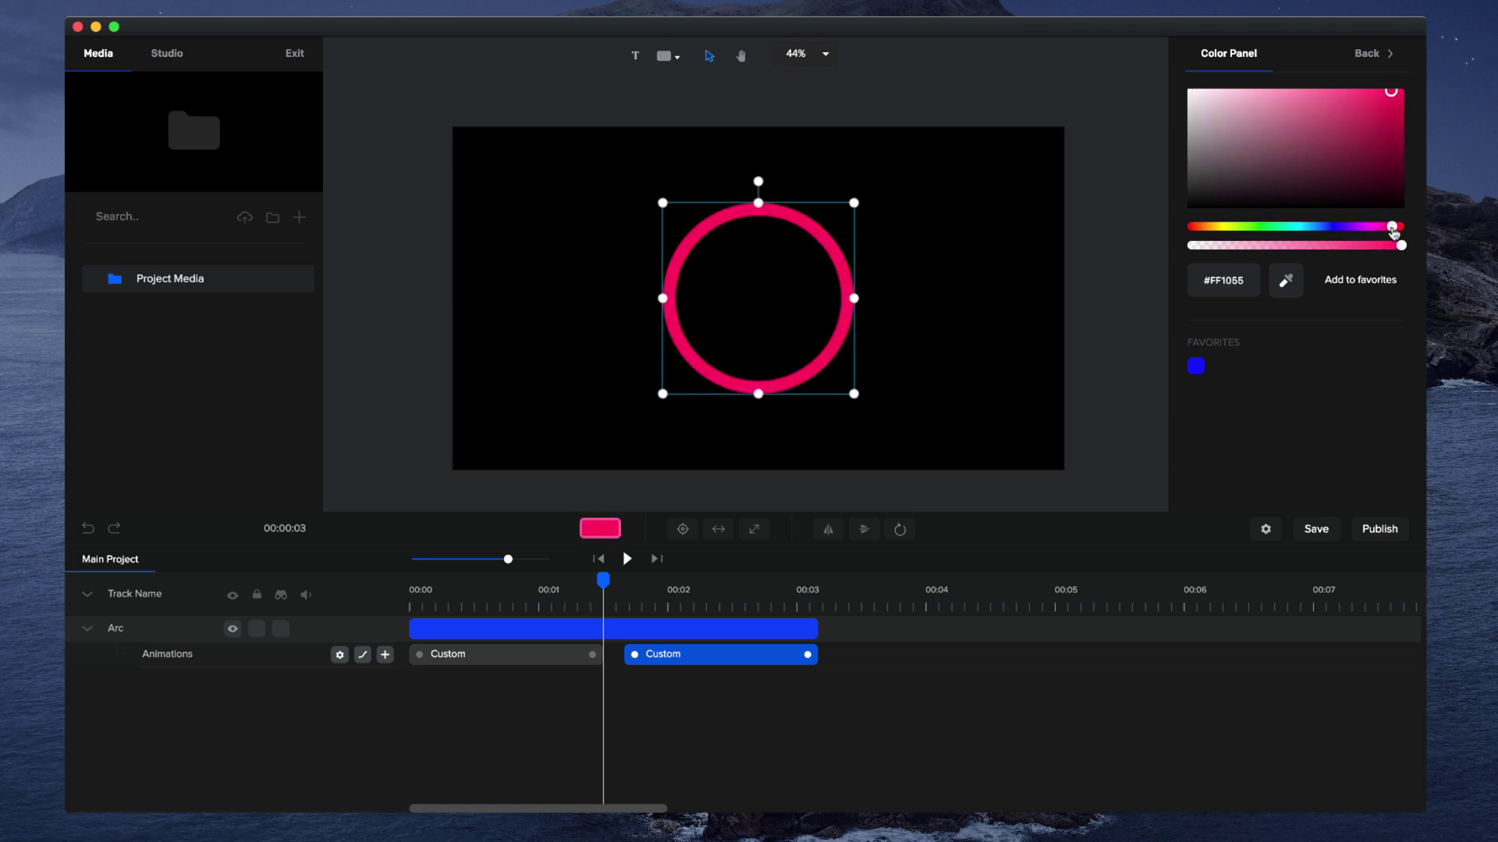
left_click(1367, 53)
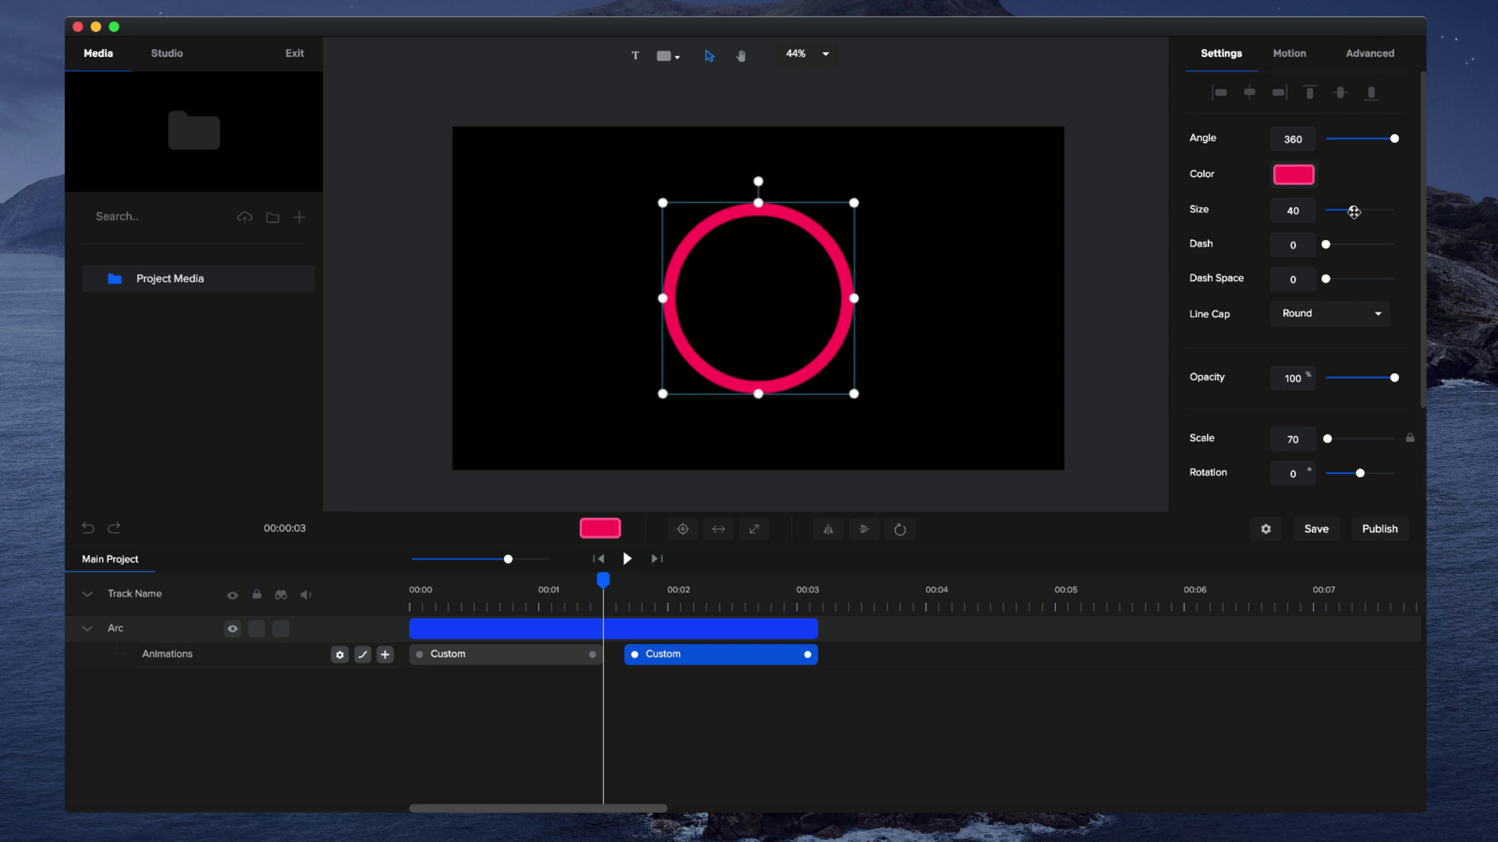
left_click_drag(1355, 213, 1366, 209)
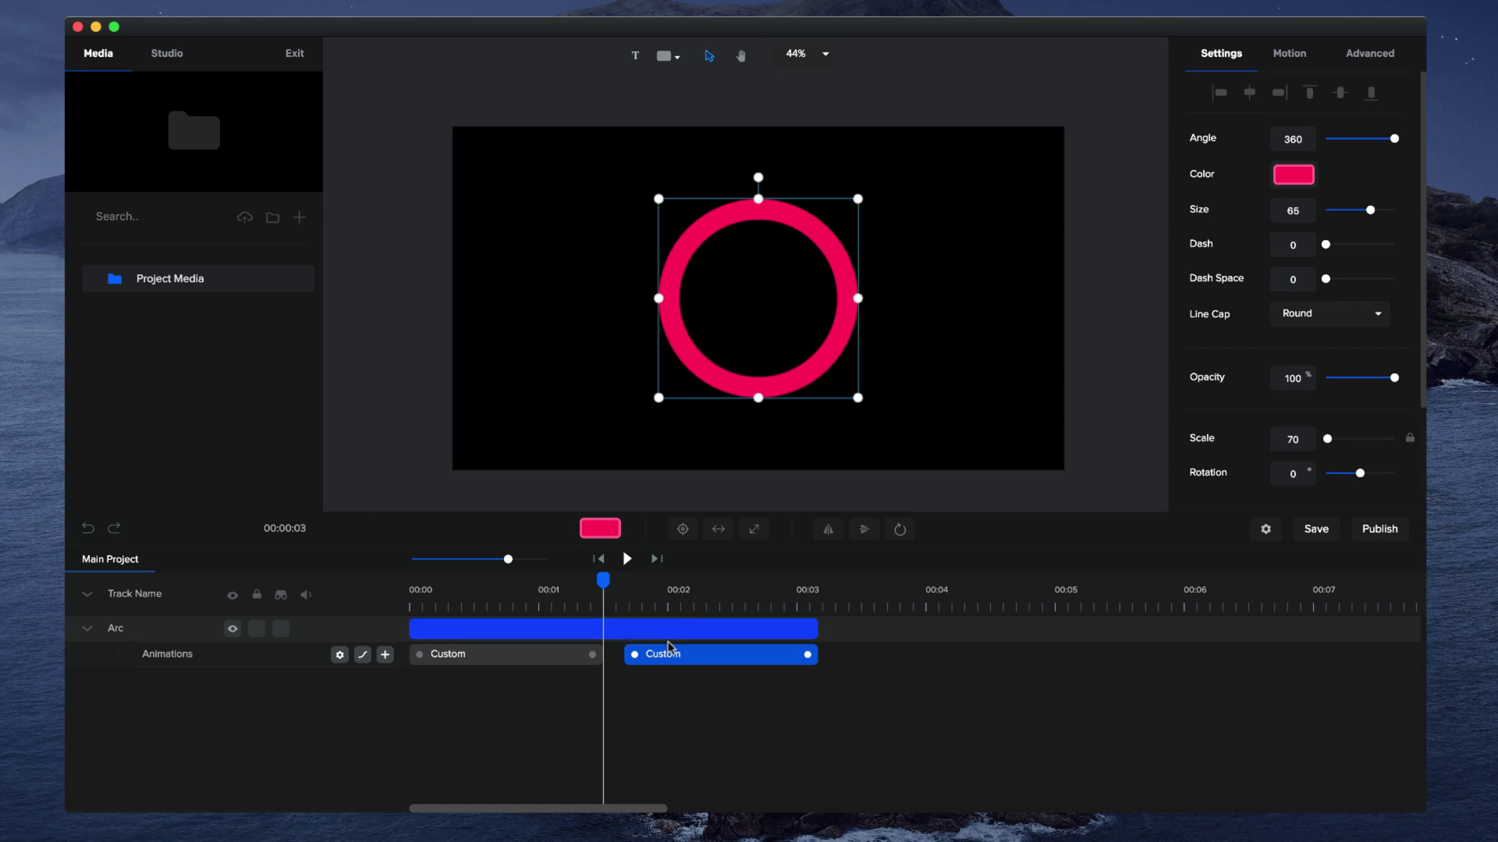
Duplicate the pink arc together with its animations and select the upper copy in the timeline.
key("super+d")
left_click(590, 630)
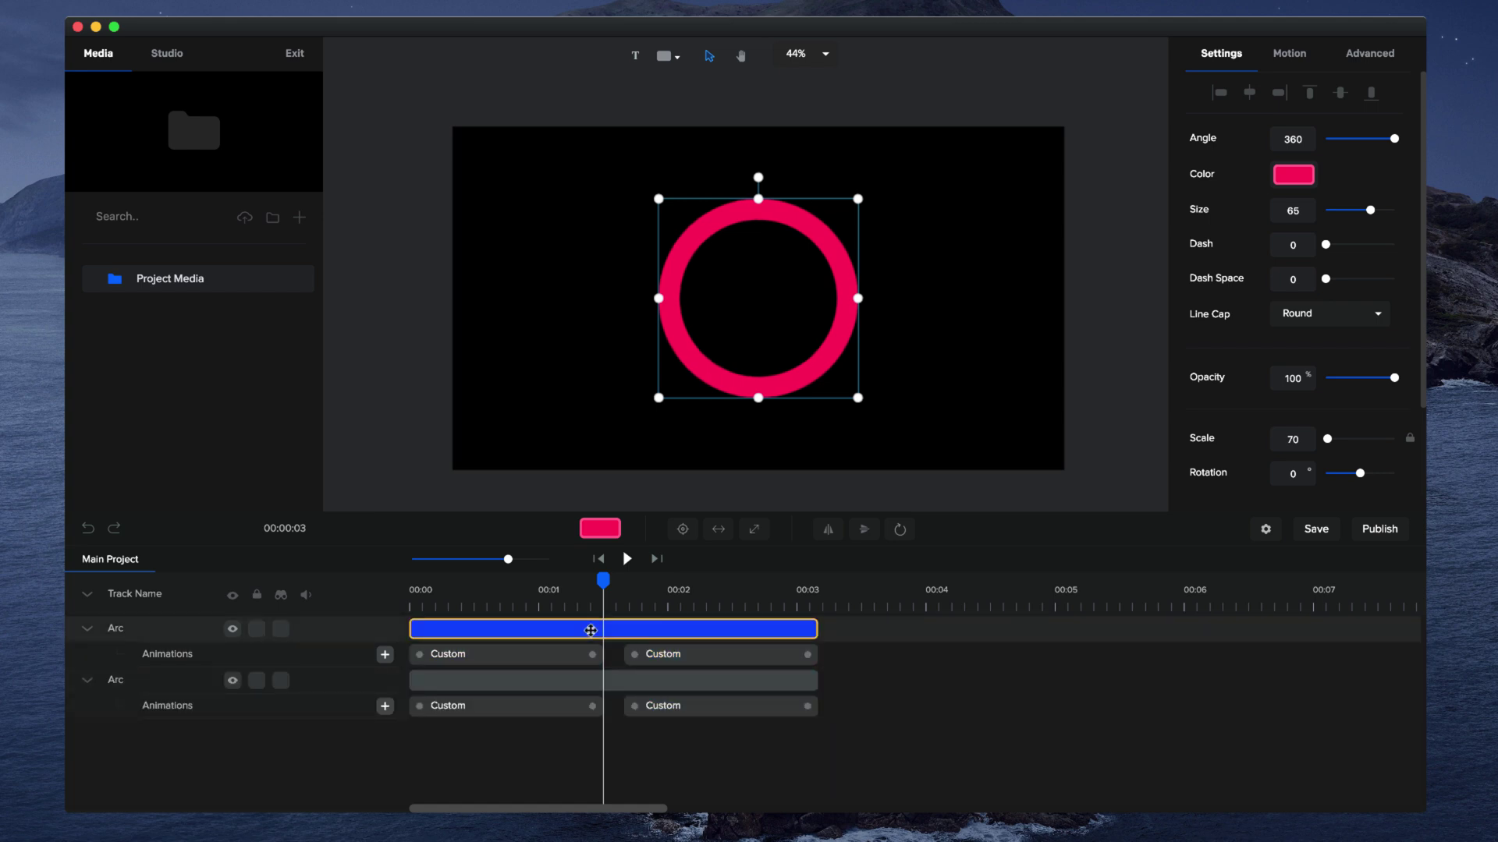
Rename the lower arc track as RED and the upper arc track as GREEN.
left_click(468, 678)
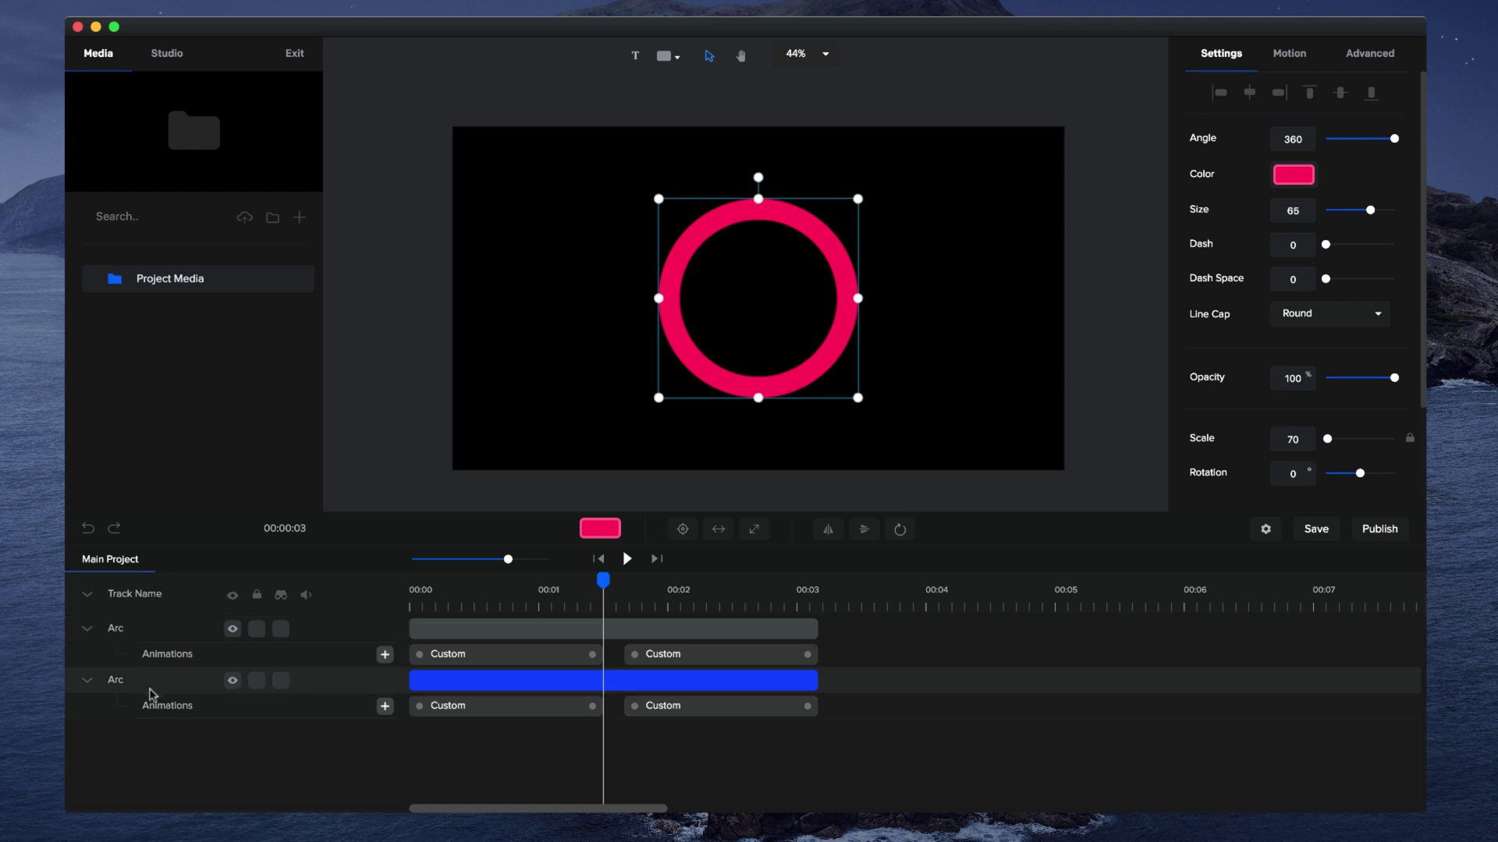
double_click(117, 681)
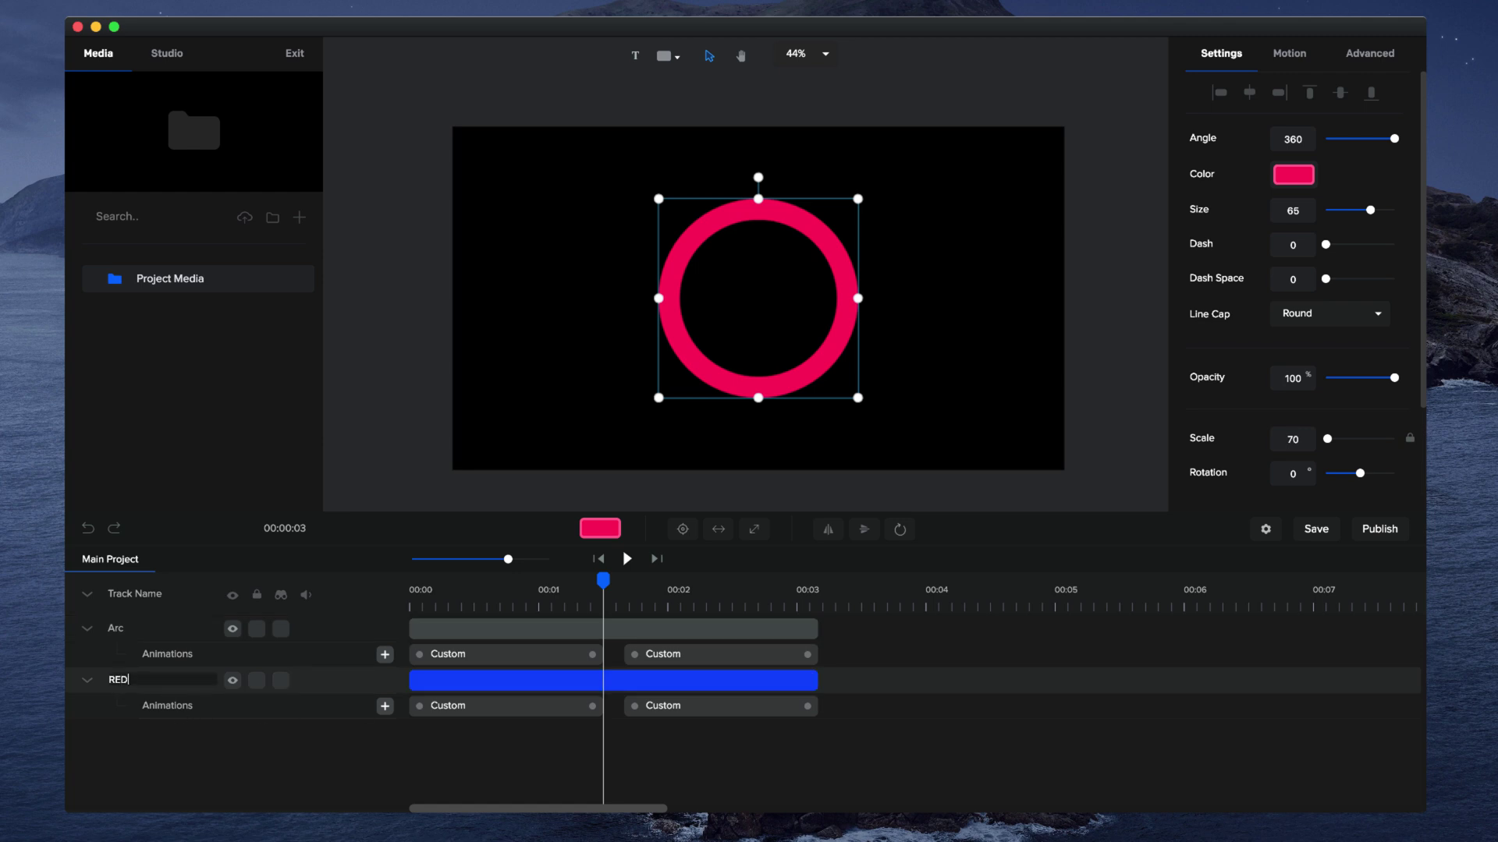
key("Return")
double_click(117, 628)
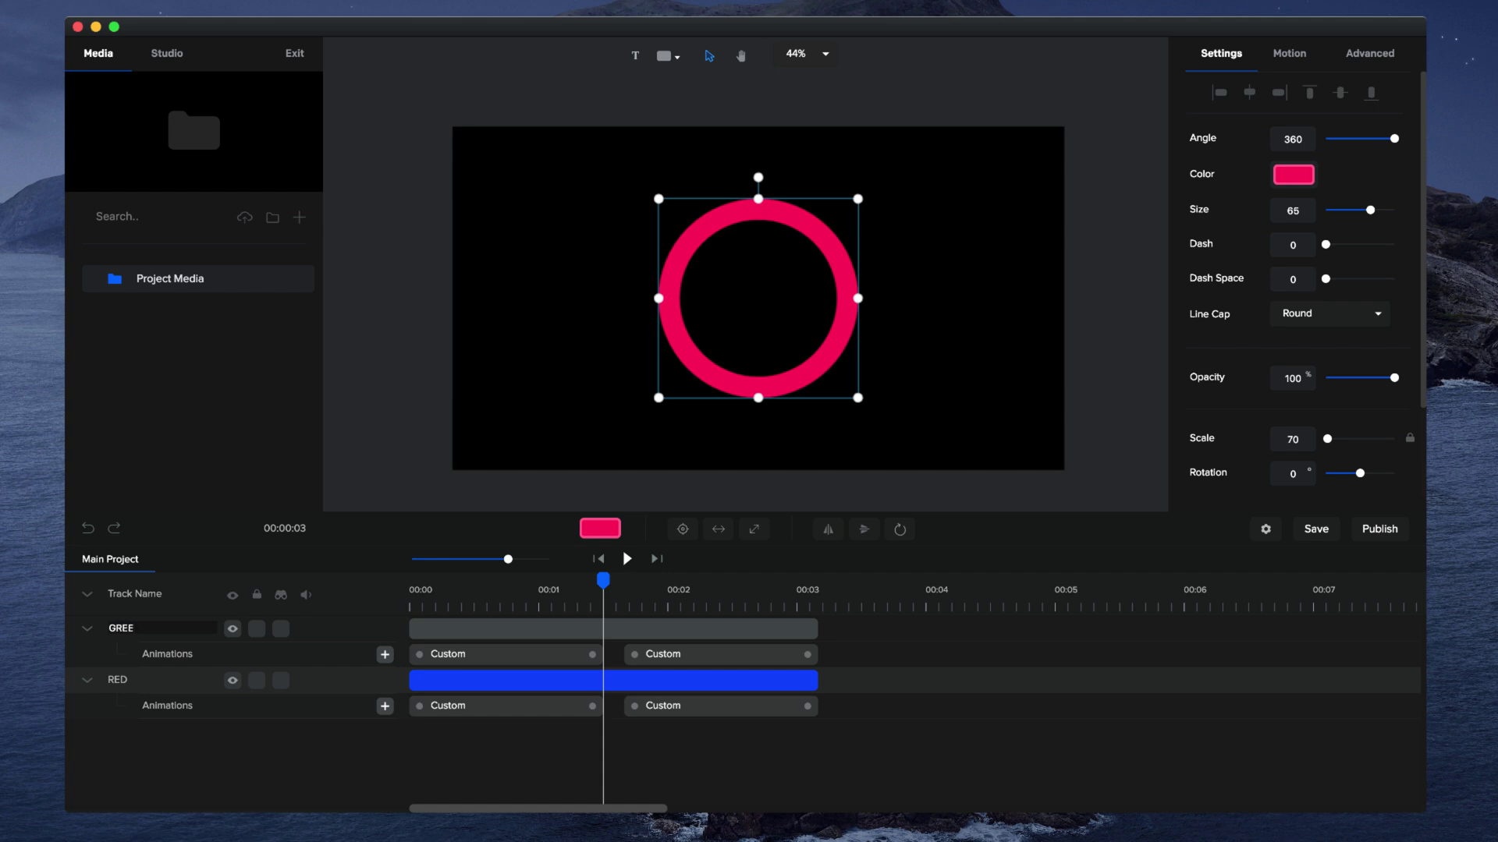
key("Return")
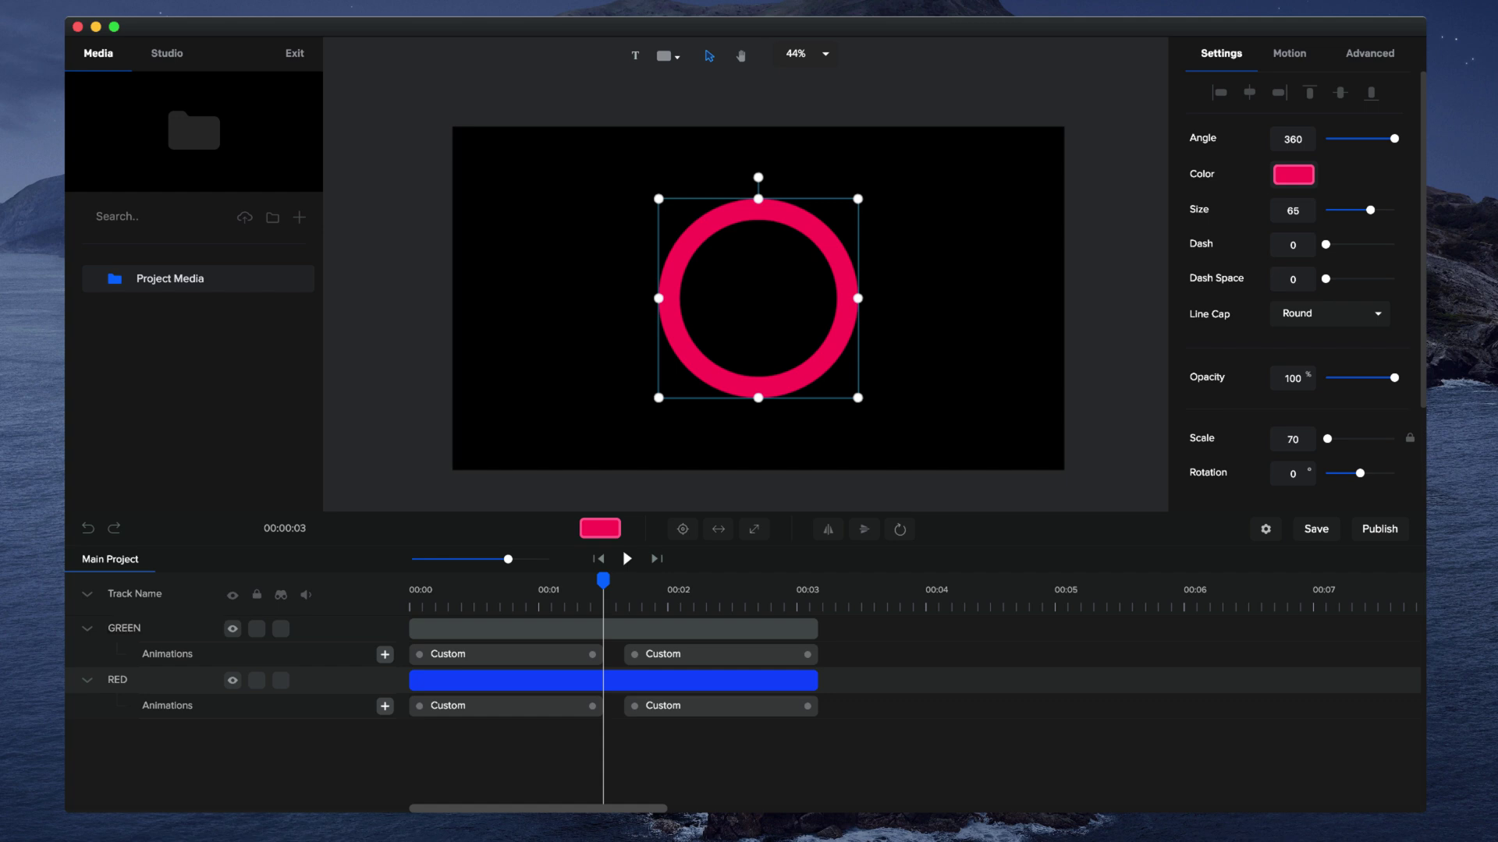
Duplicate the GREEN arc with its animations, rename the top copy BLUE, and collapse all tracks.
left_click(465, 627)
key("super+d")
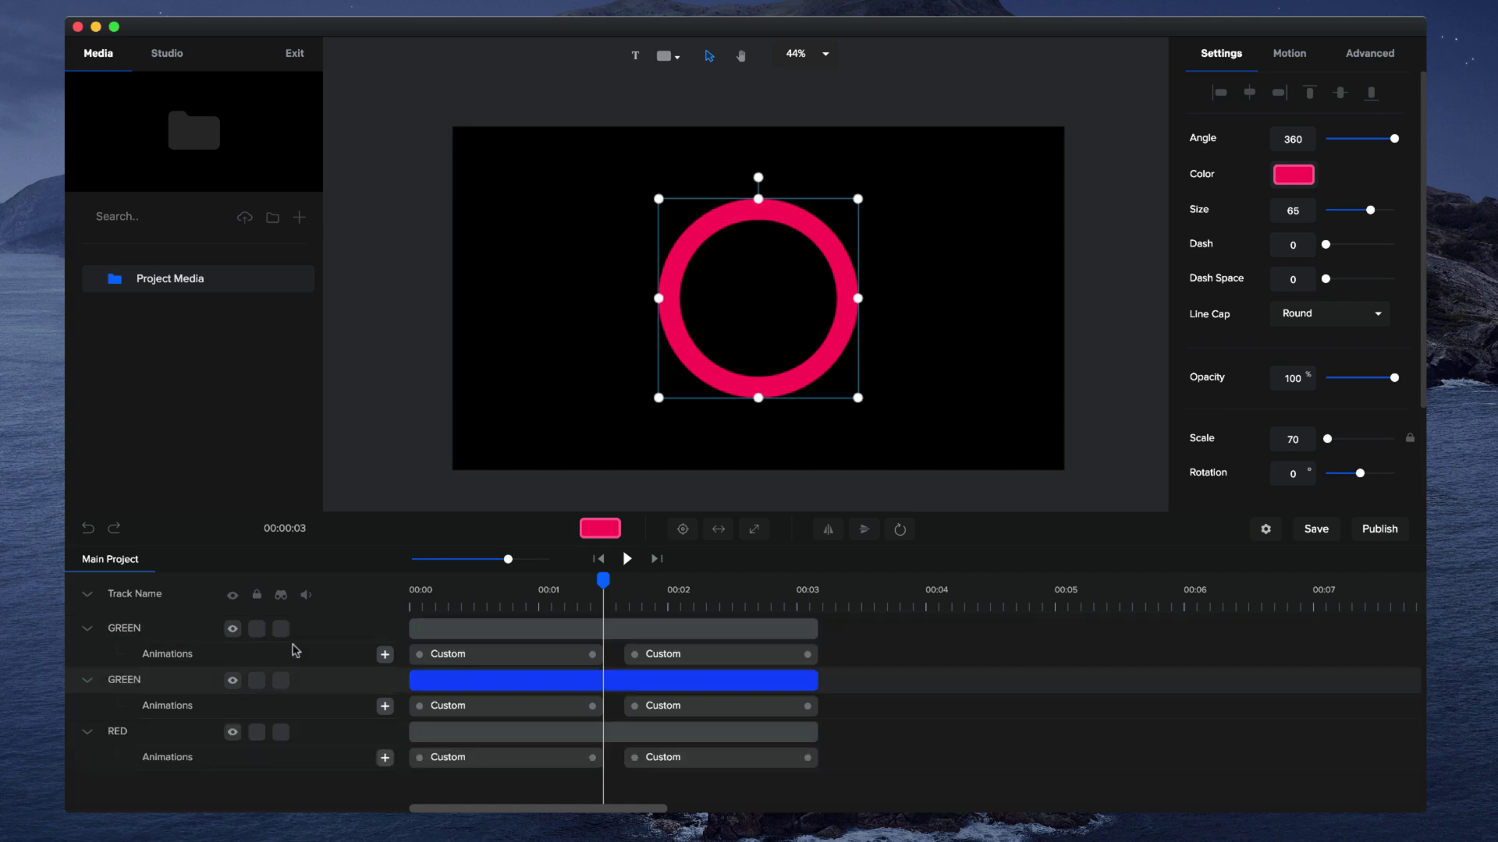
double_click(137, 628)
type("BLUE")
left_click(86, 597)
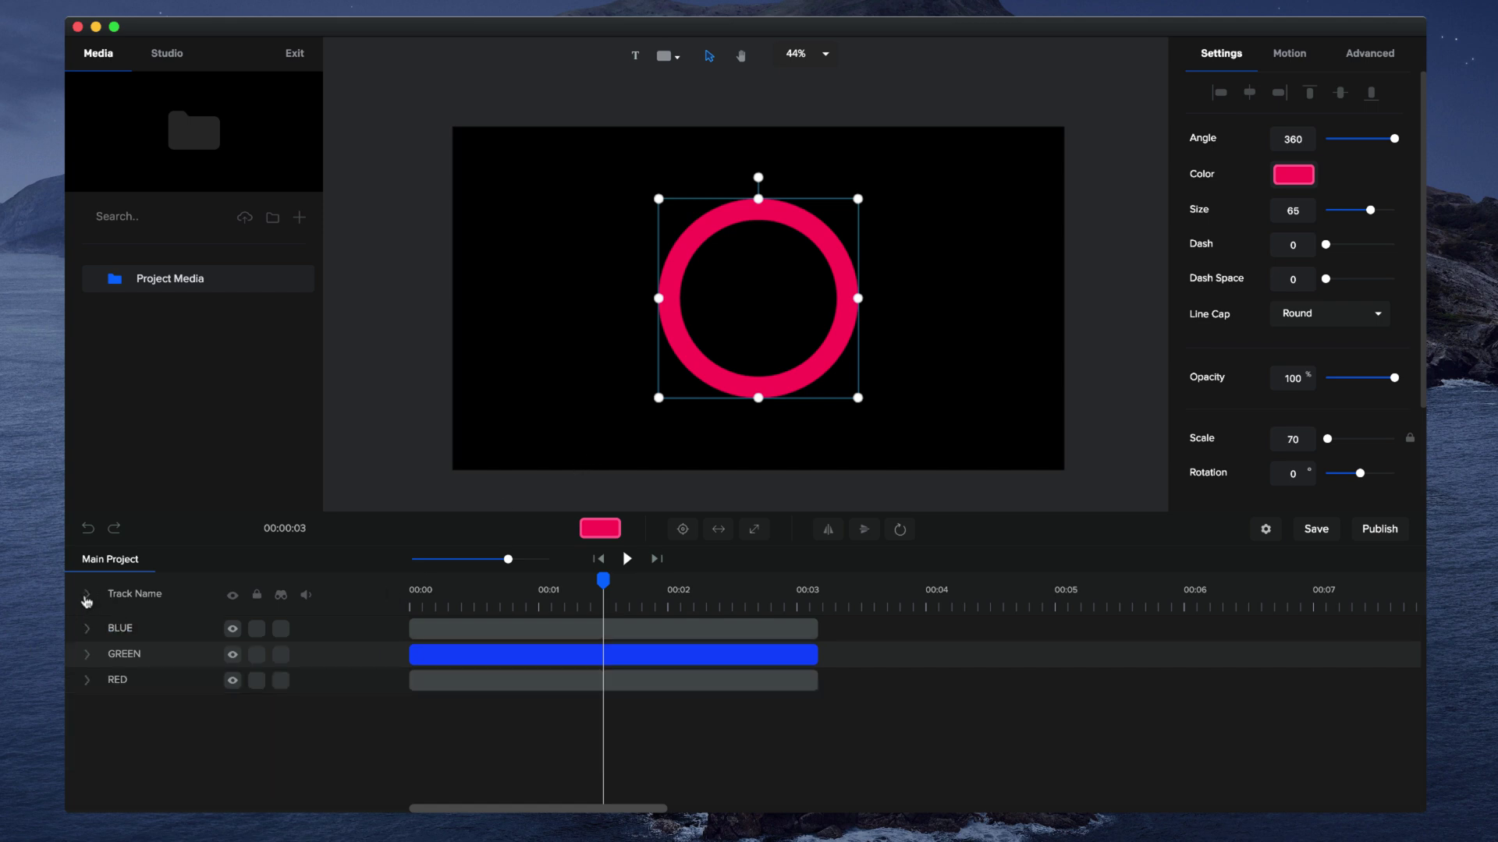
Change the BLUE arc's color to bright blue #1091FF.
left_click(619, 628)
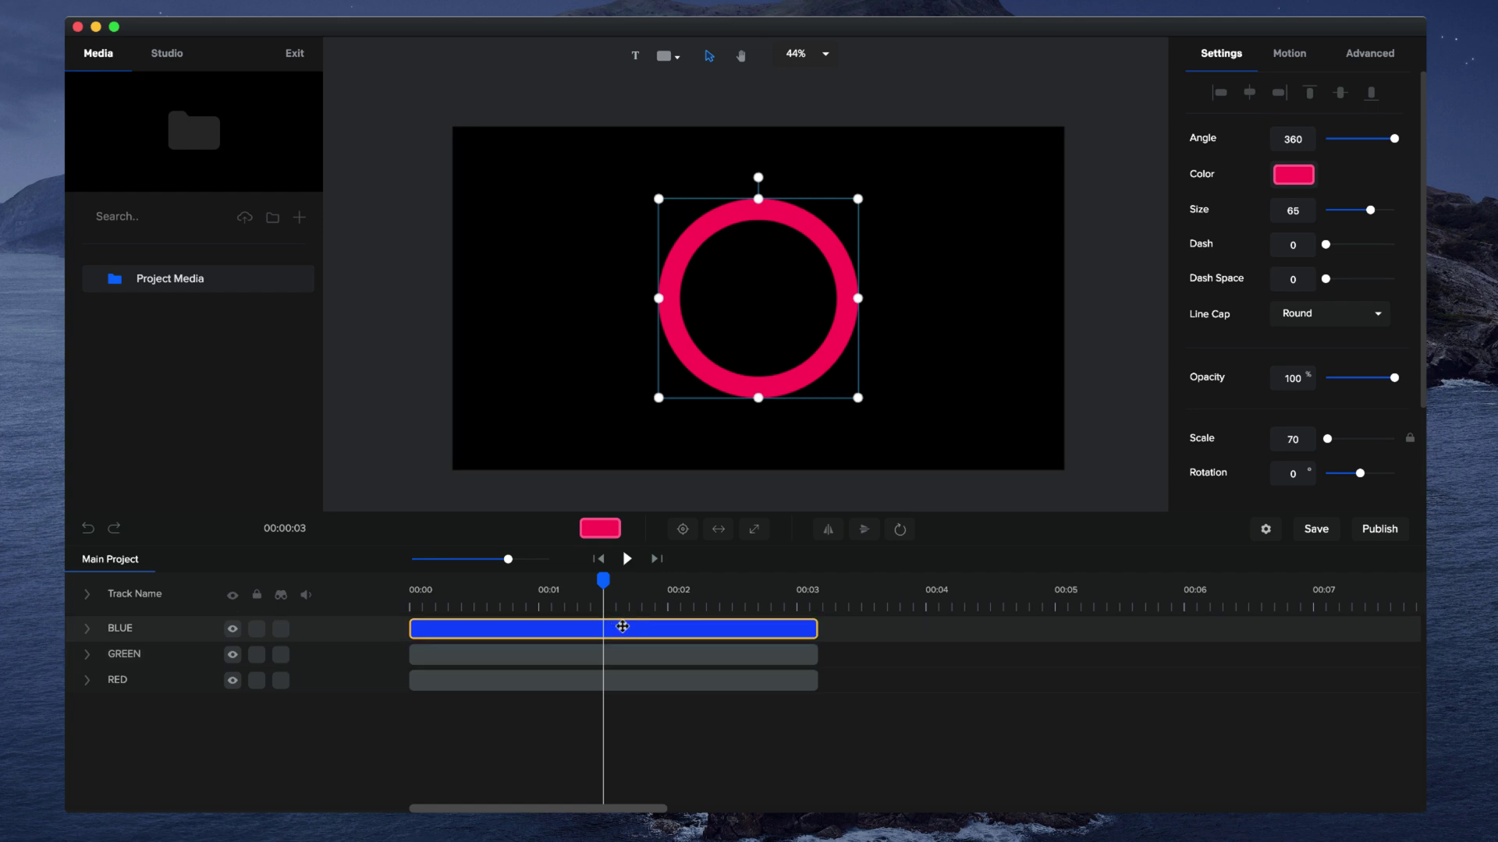
left_click(1301, 179)
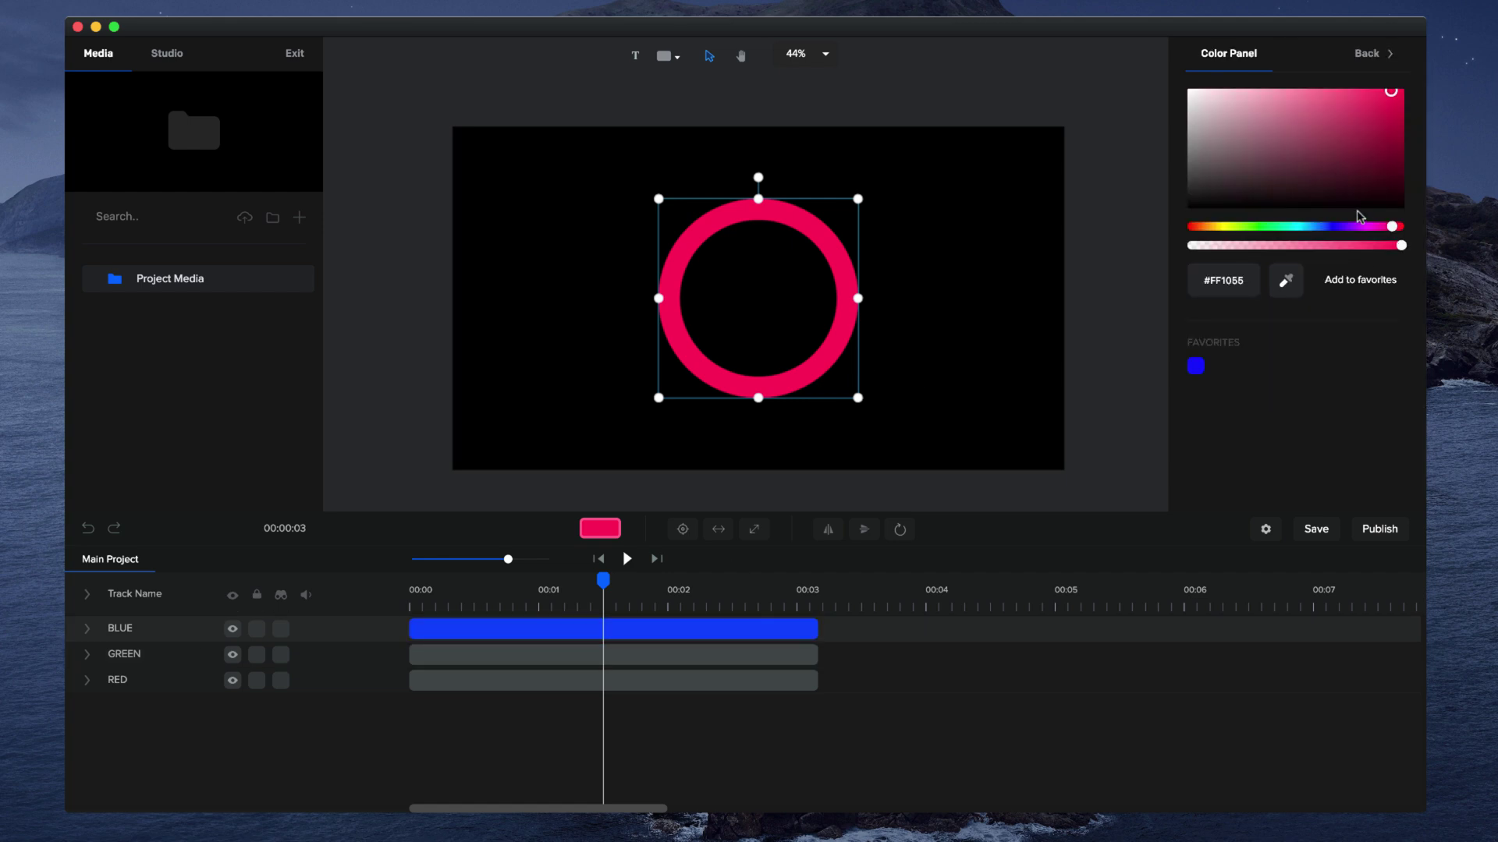
left_click_drag(1359, 226, 1313, 228)
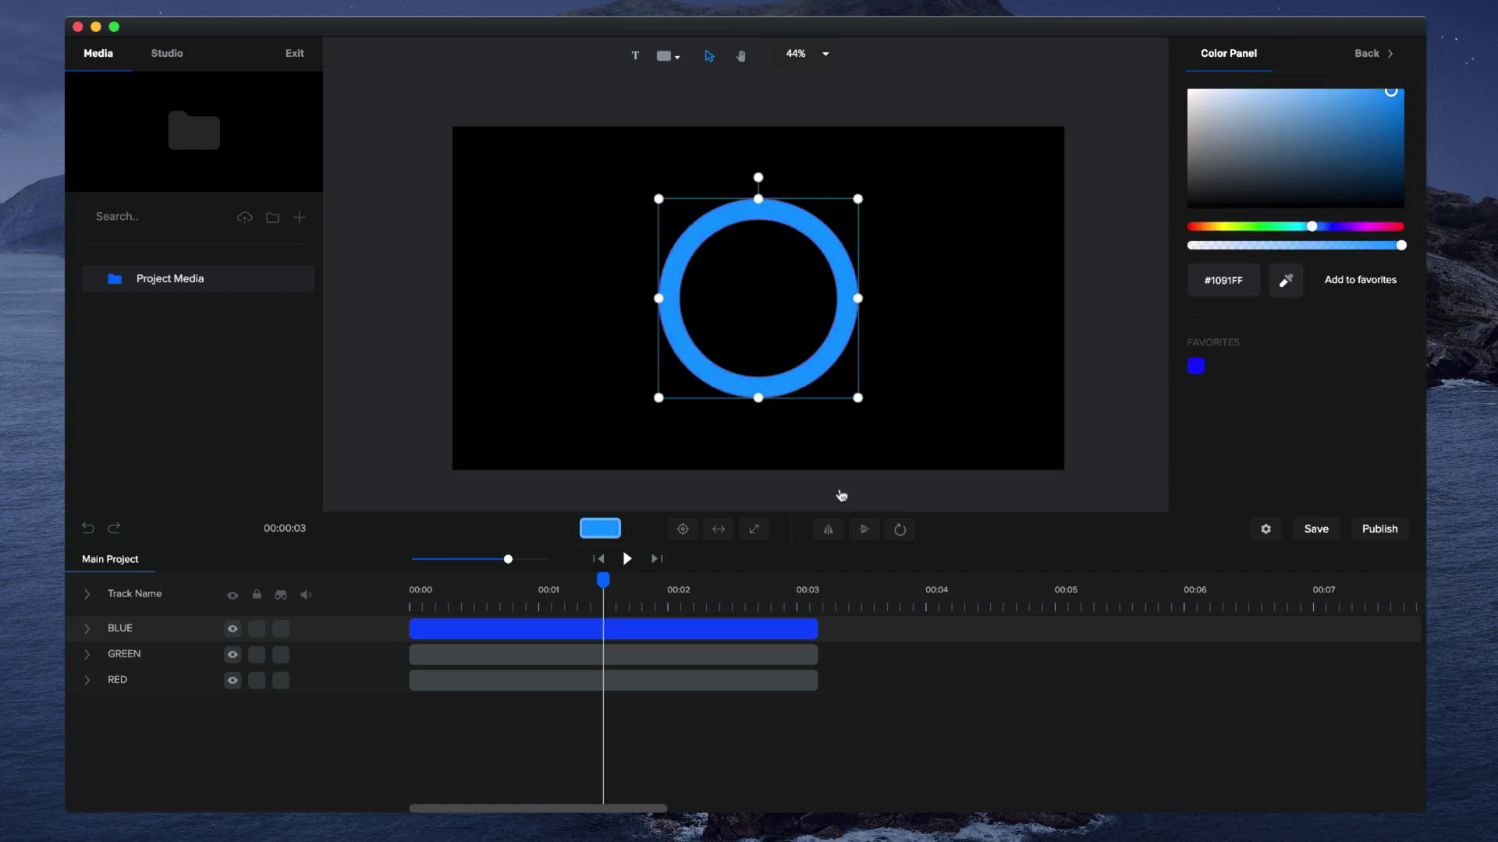
Set the GREEN arc's color to yellow-green #B8CA55, hiding the BLUE track while choosing it and showing it again.
left_click(535, 655)
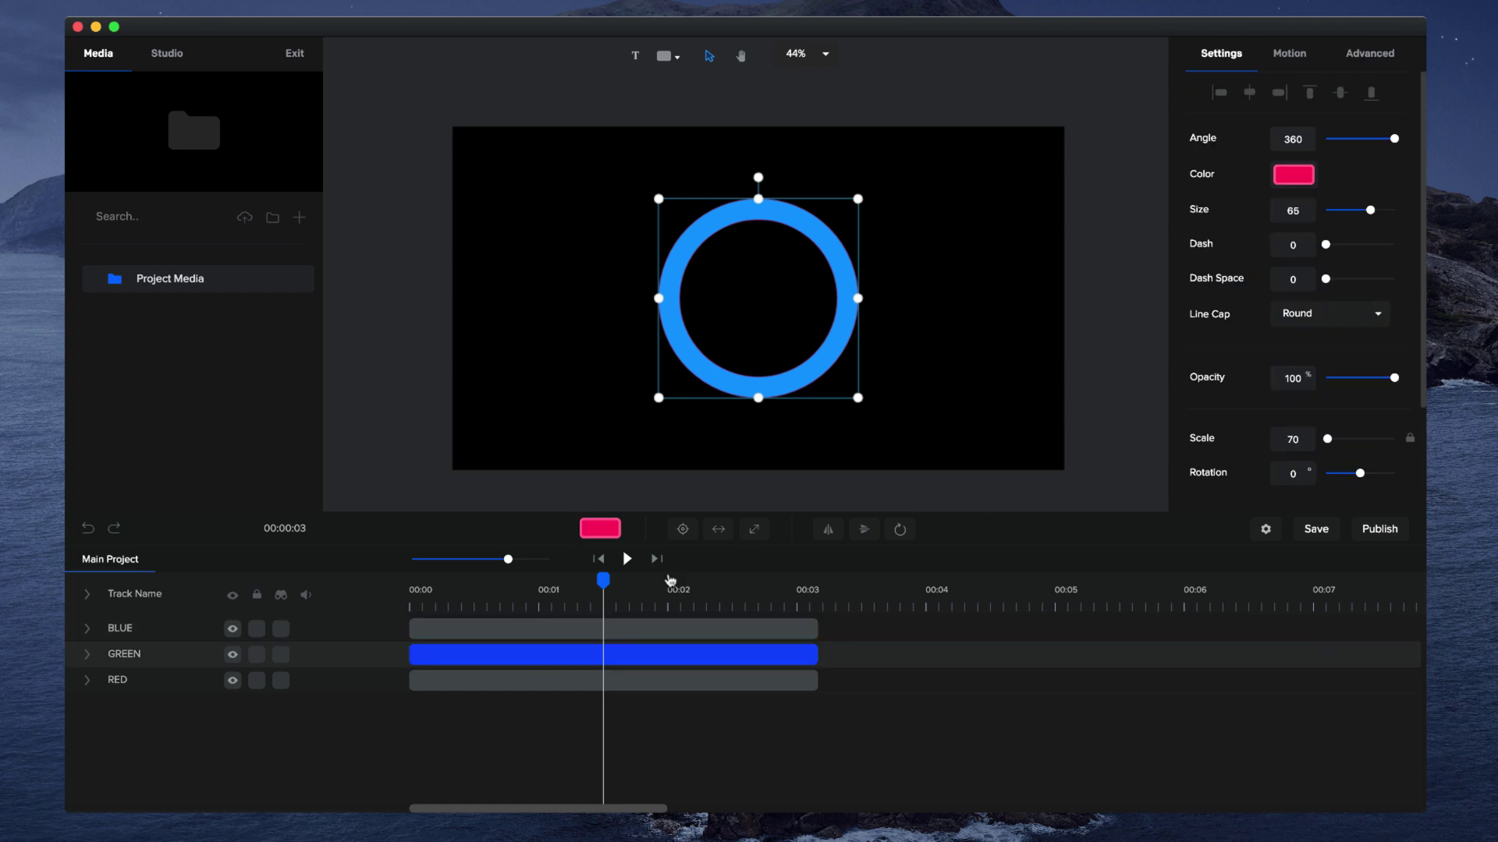
left_click_drag(604, 588, 552, 588)
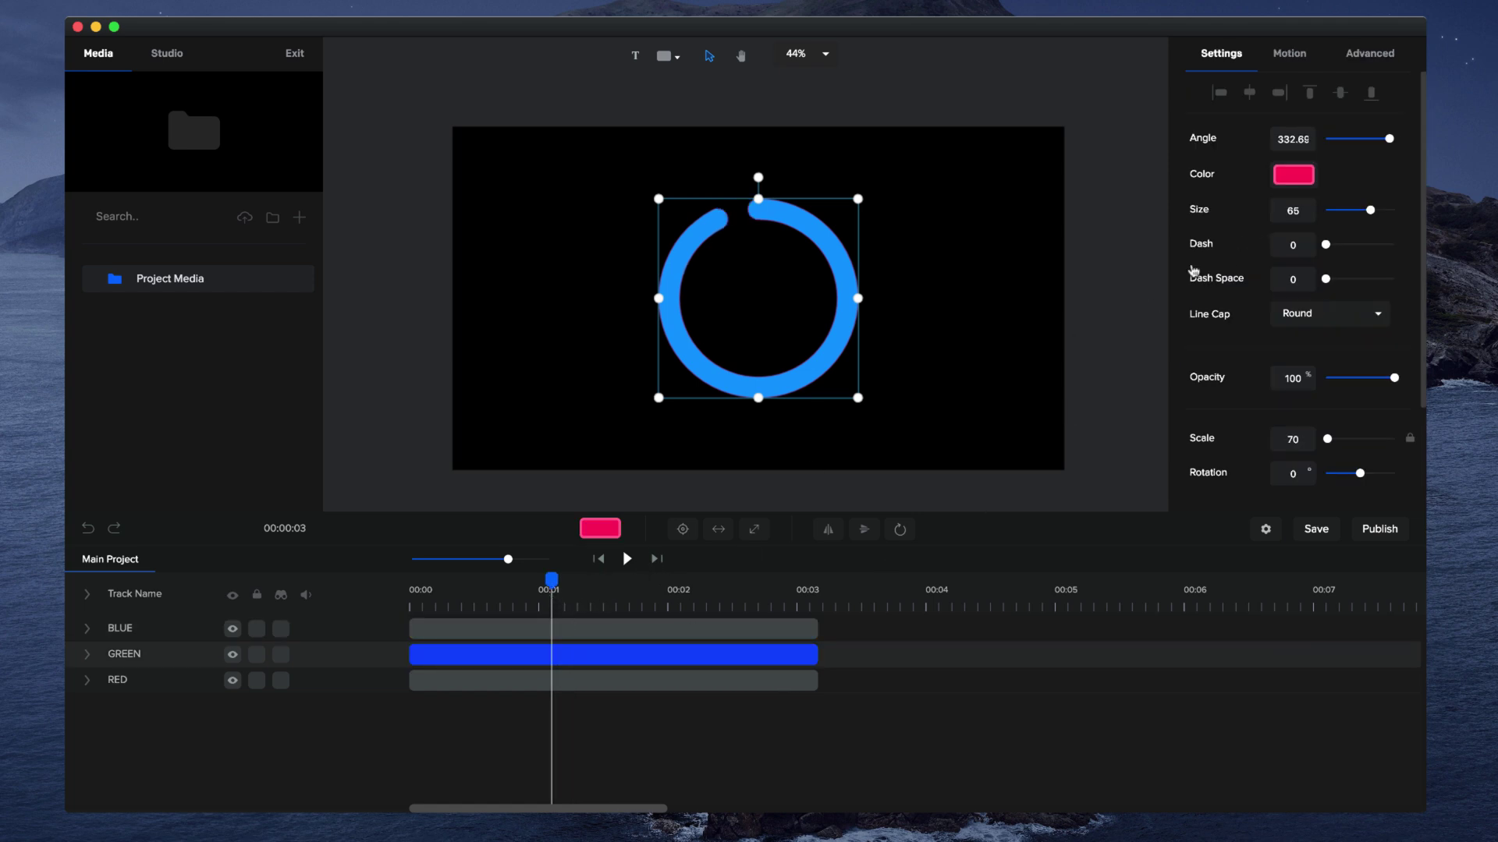
left_click(1294, 176)
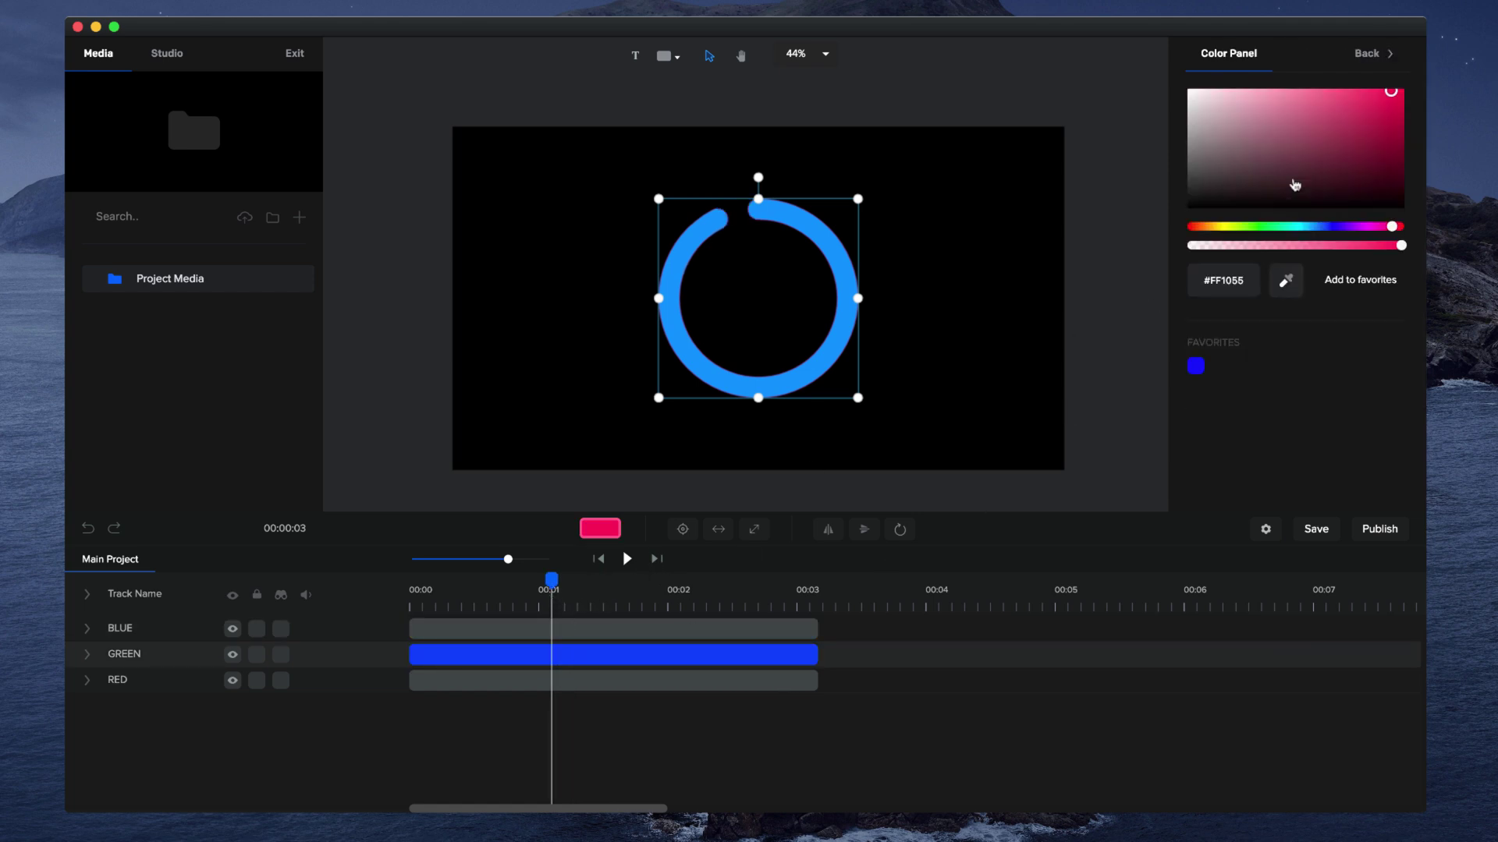
left_click(232, 630)
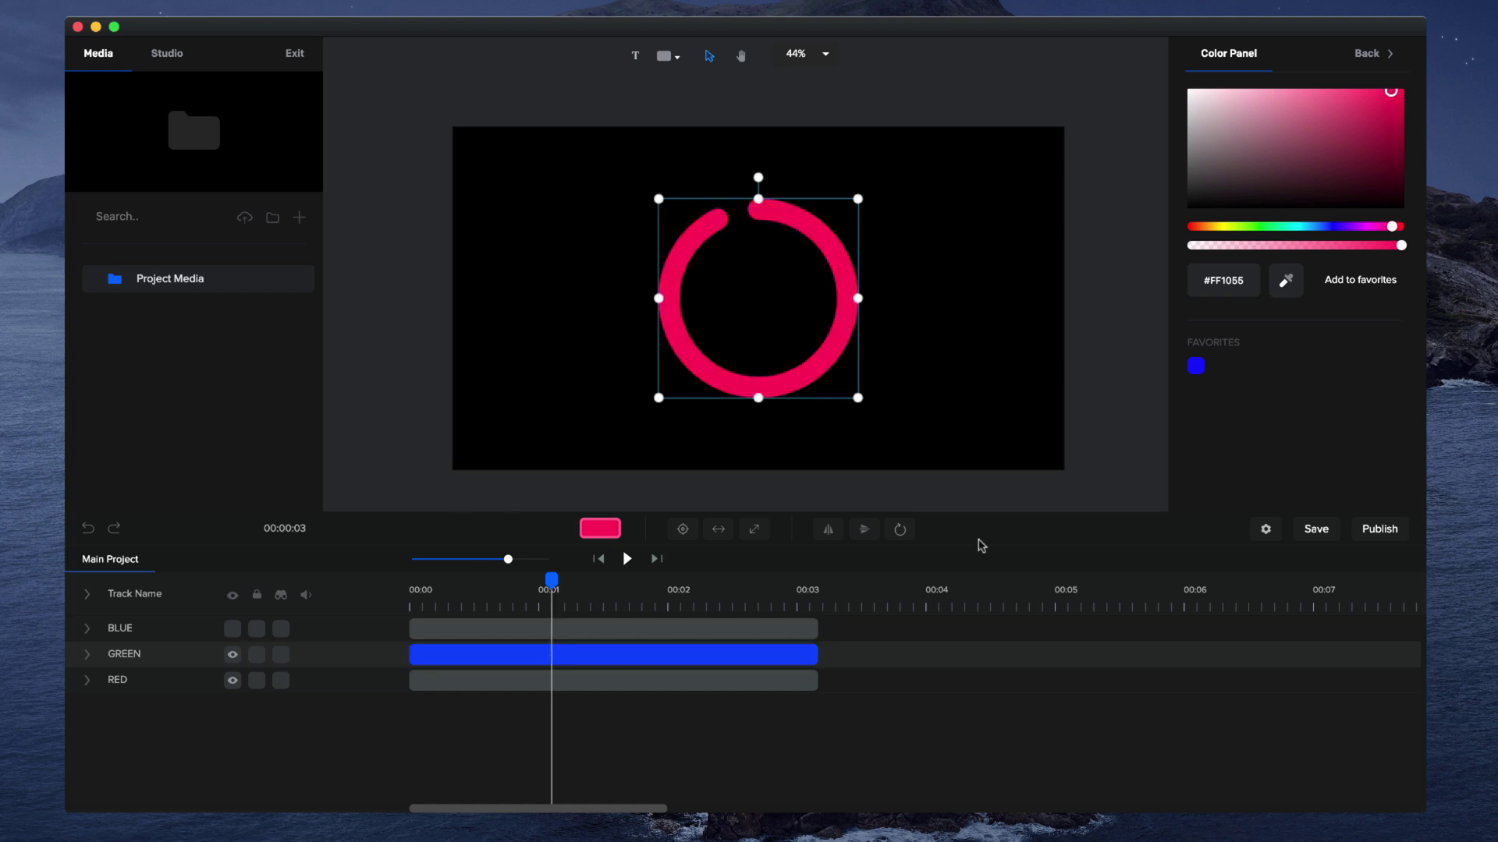
left_click_drag(1264, 228, 1231, 227)
left_click_drag(1363, 105, 1313, 116)
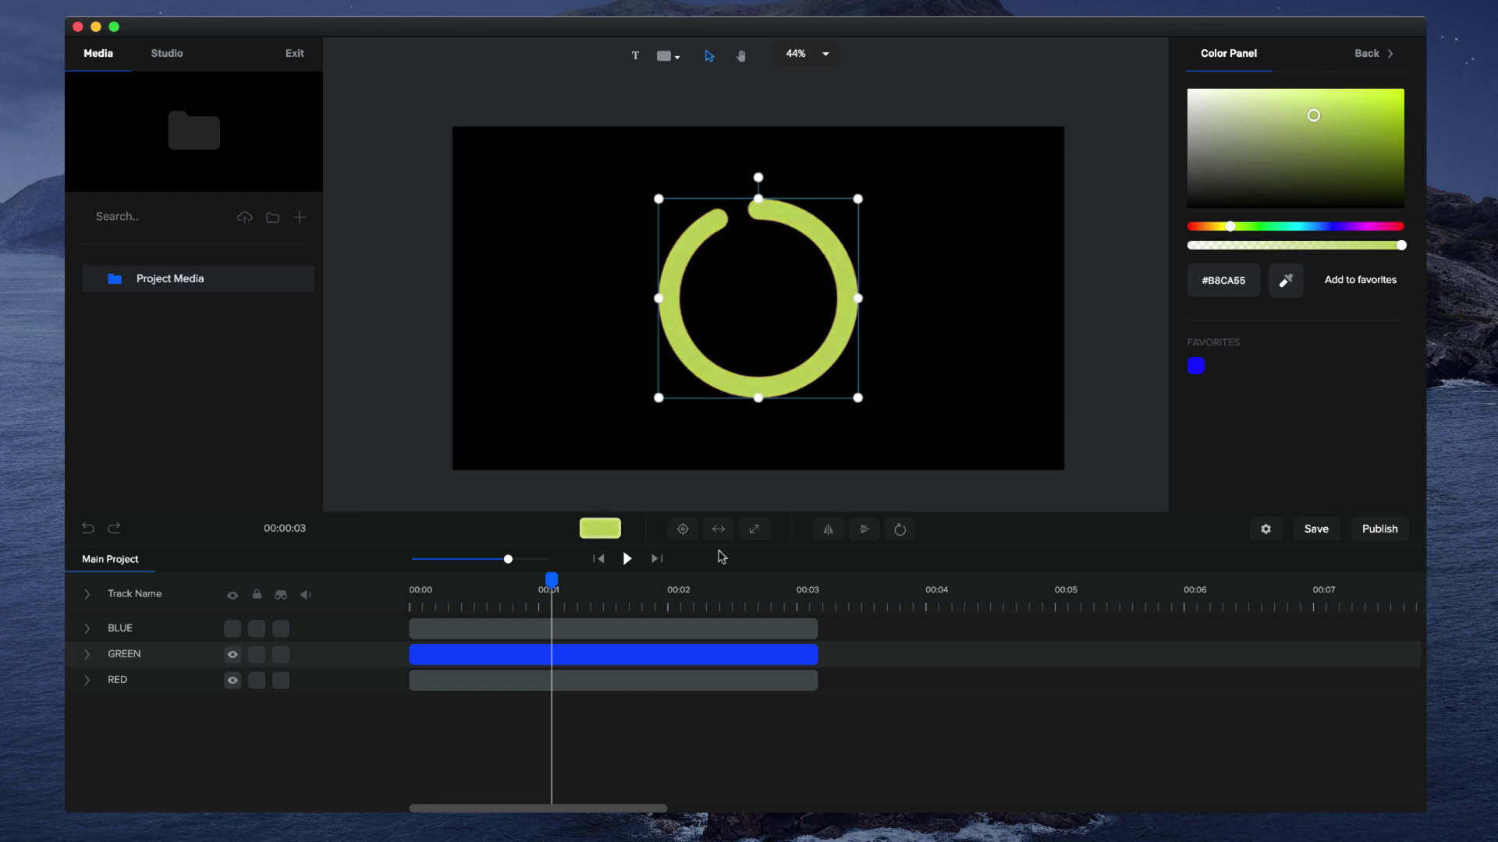
left_click(233, 658)
left_click(233, 659)
left_click(238, 632)
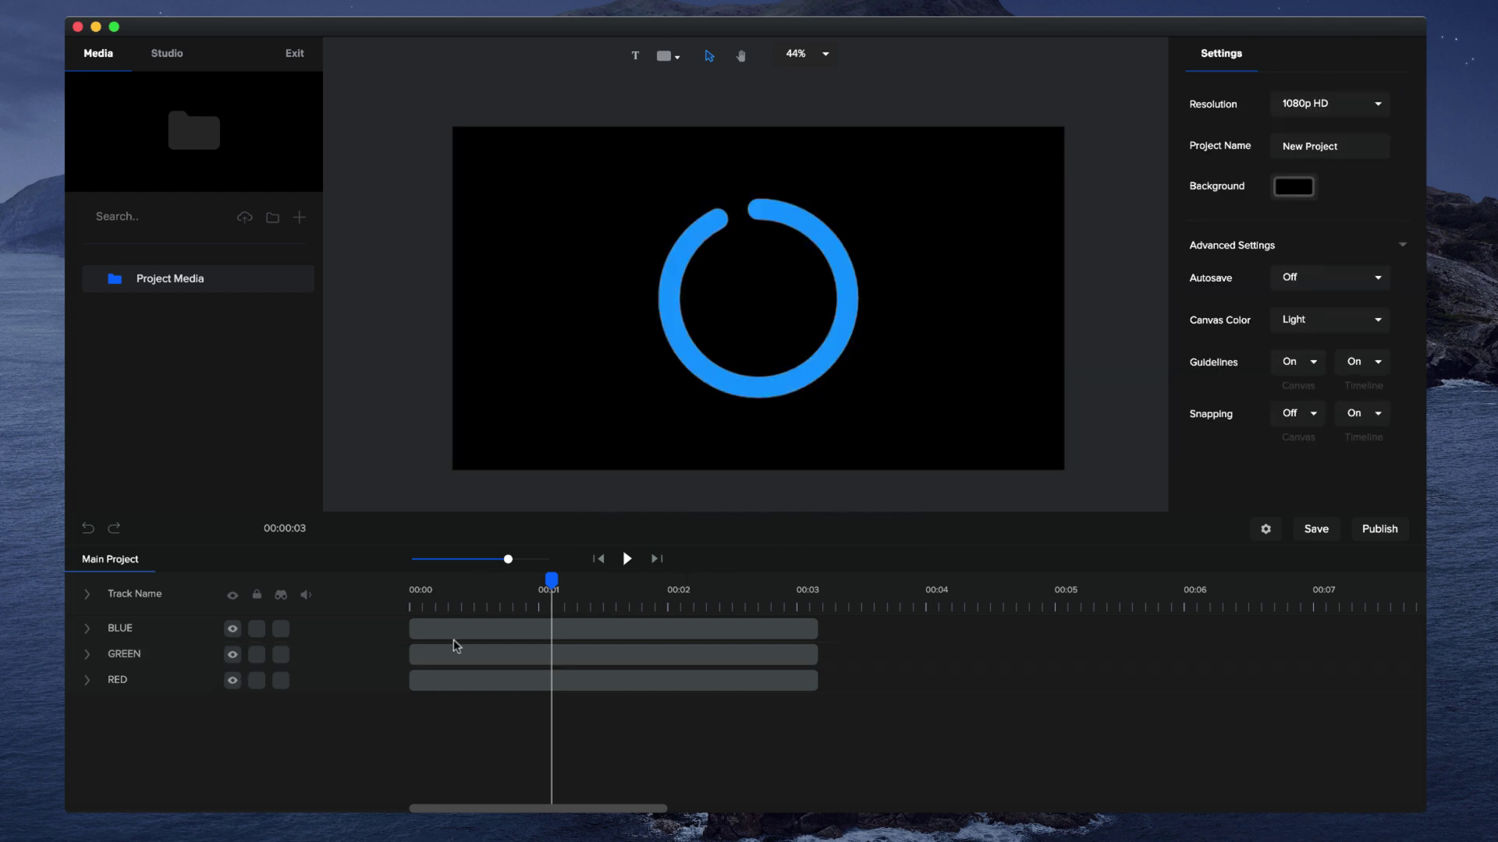
Stagger the clips so GREEN starts about 0.25 s and BLUE about 0.55 s after RED, and preview the animation from the start.
left_click_drag(551, 583, 377, 618)
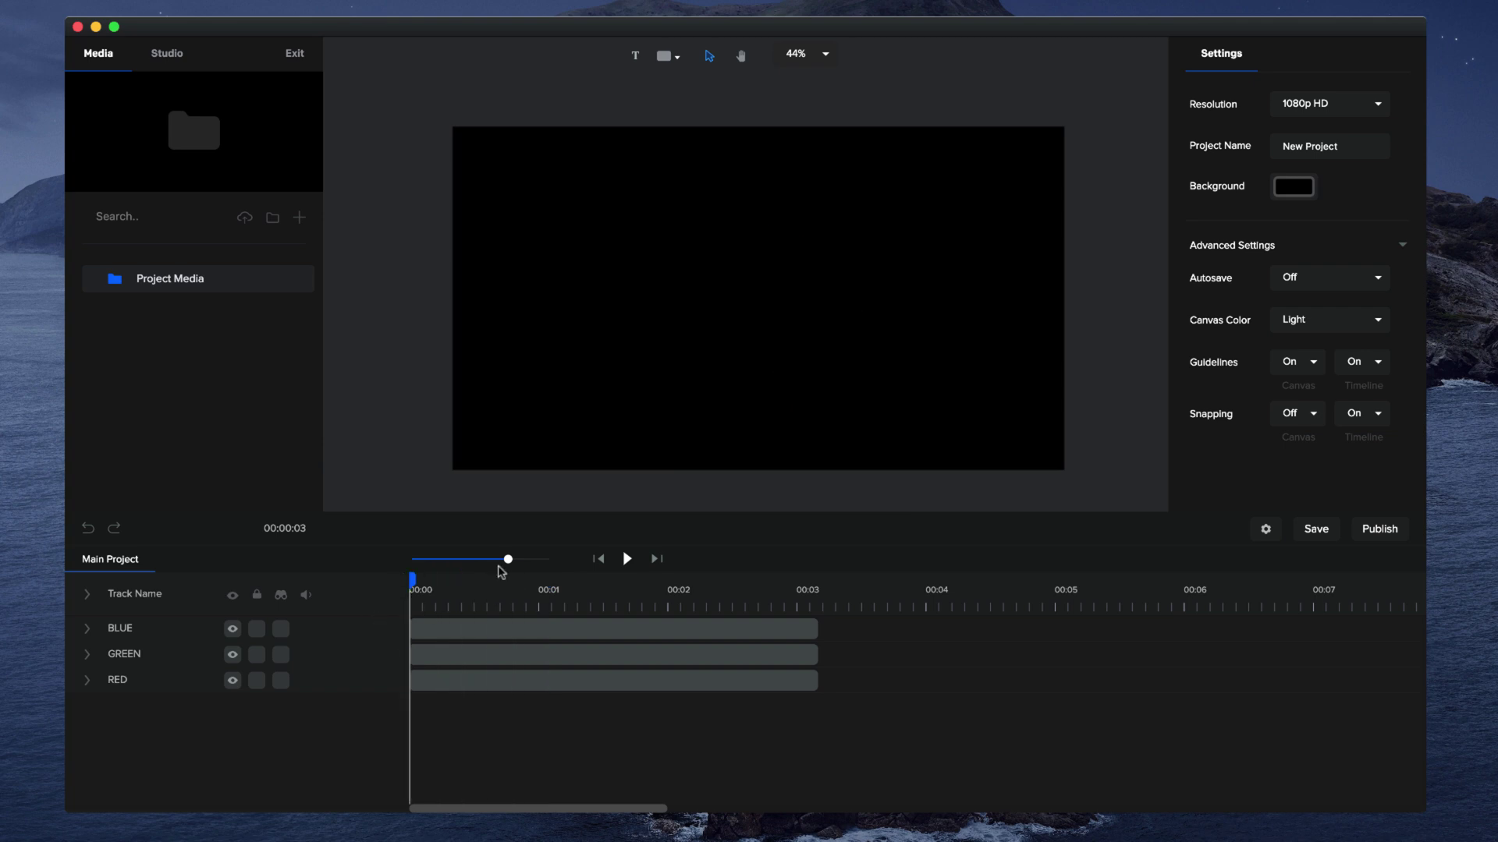
left_click_drag(508, 558, 522, 559)
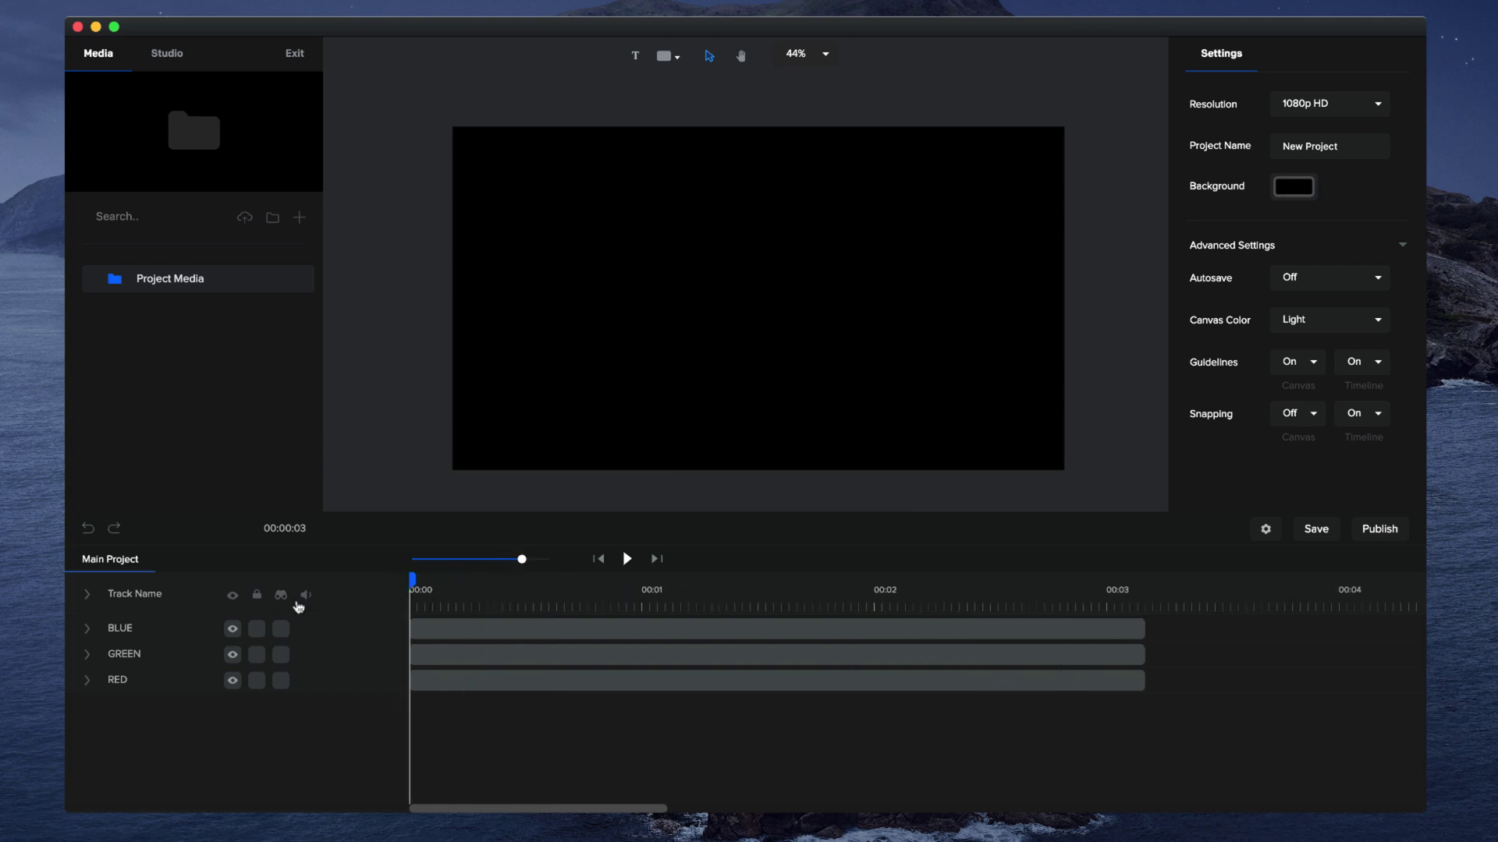
left_click(89, 595)
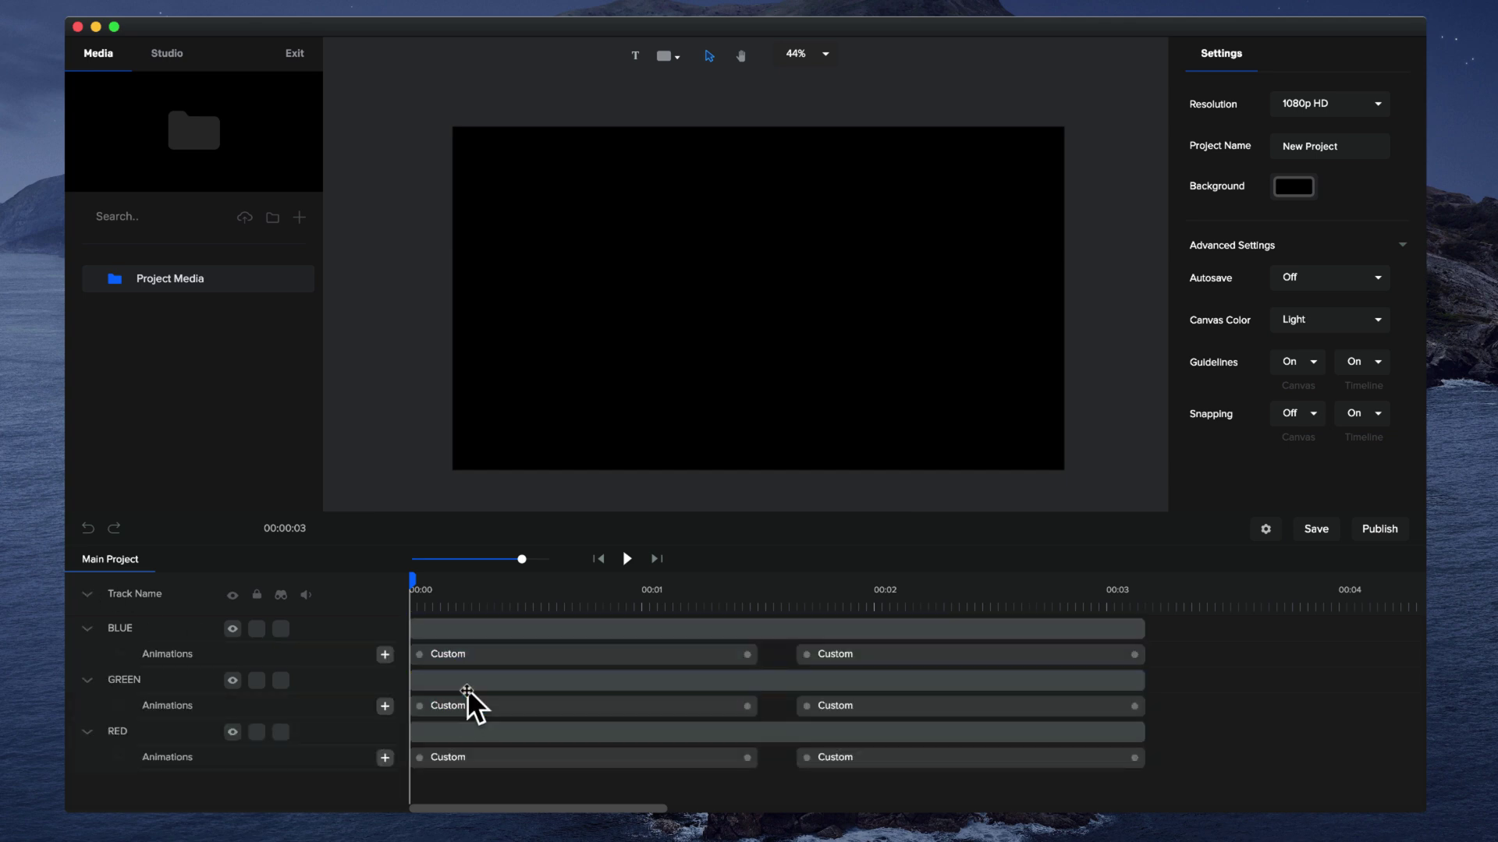
left_click(439, 688)
left_click_drag(436, 681, 598, 631)
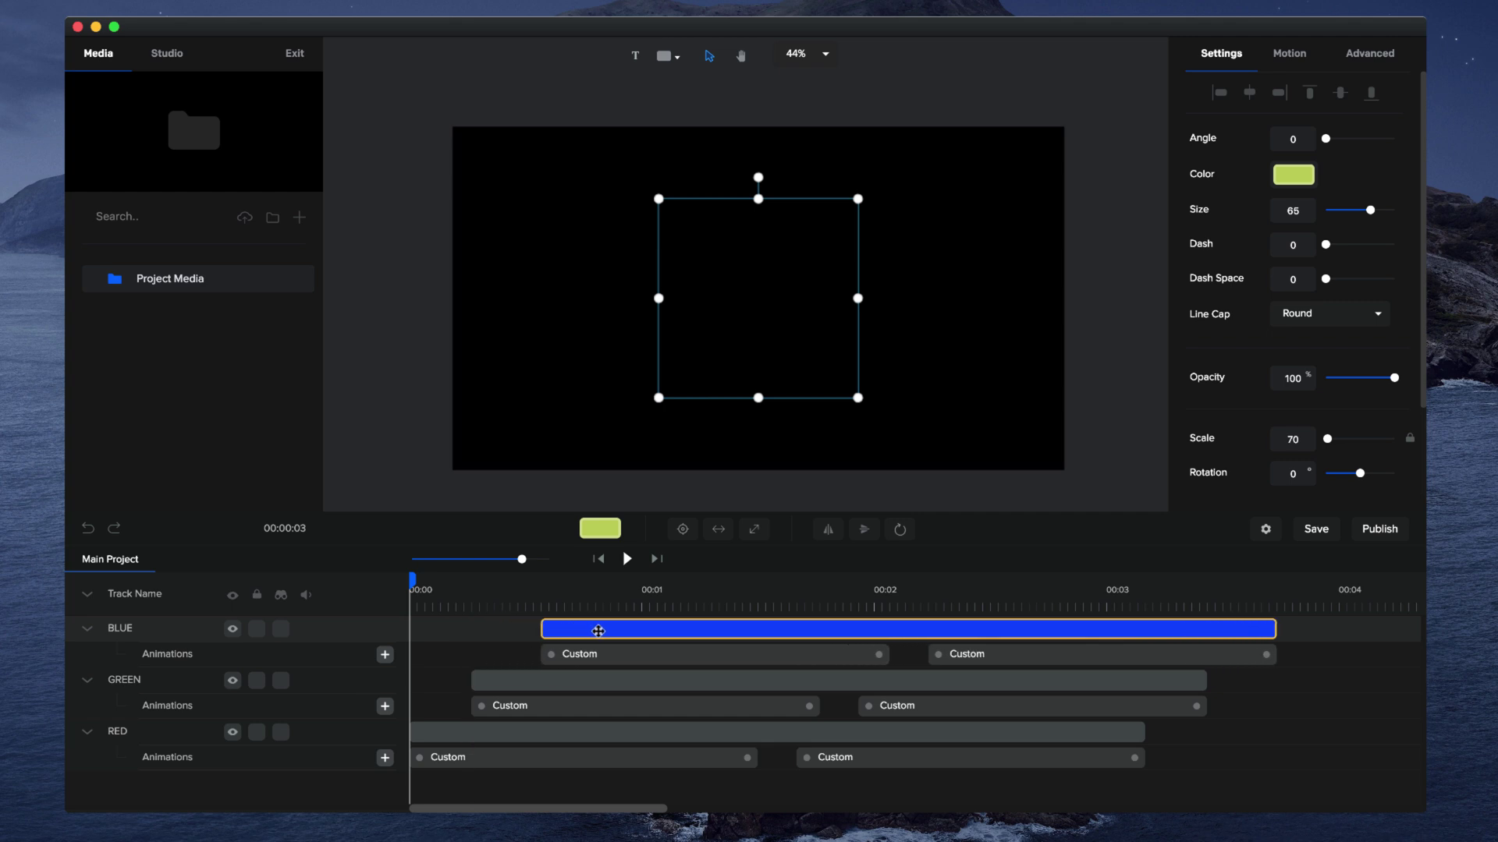
left_click(627, 559)
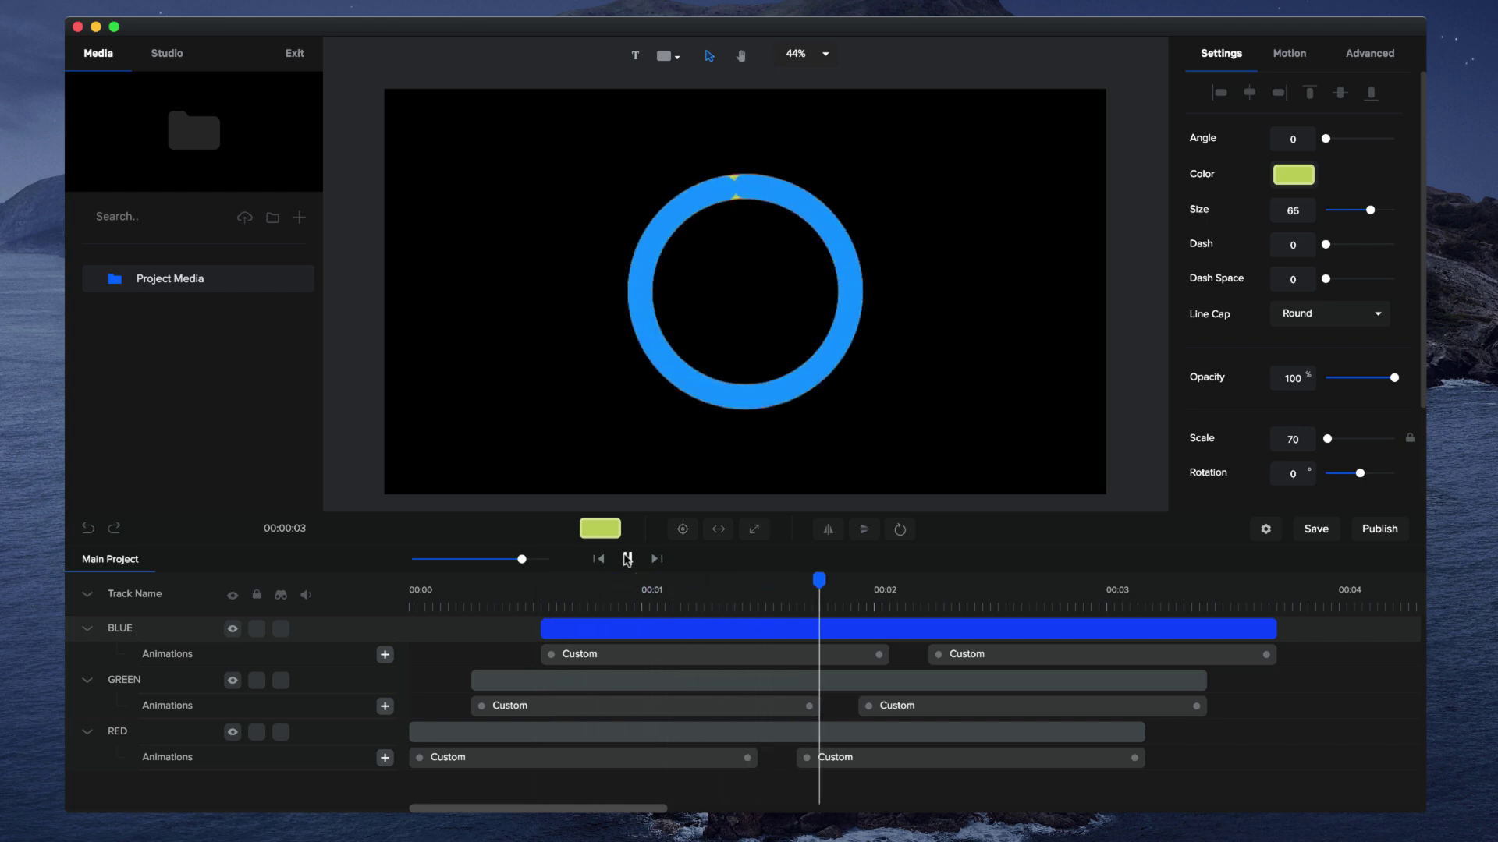
left_click(627, 559)
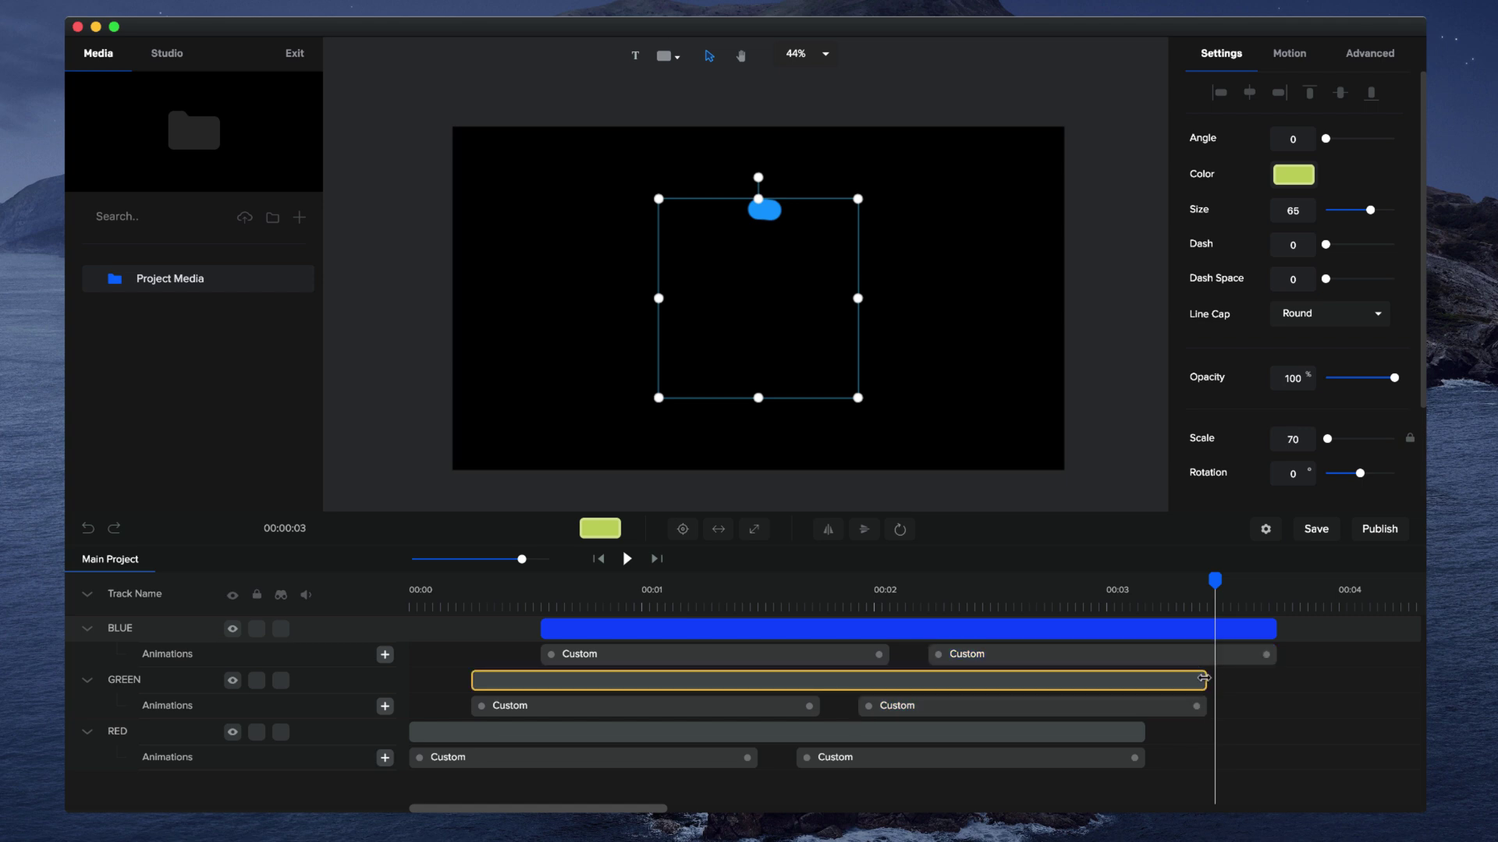
Extend the GREEN clip to end at about 3.9 seconds and shift its second animation to the clip's end.
left_click_drag(1203, 678, 1314, 679)
left_click(1181, 705)
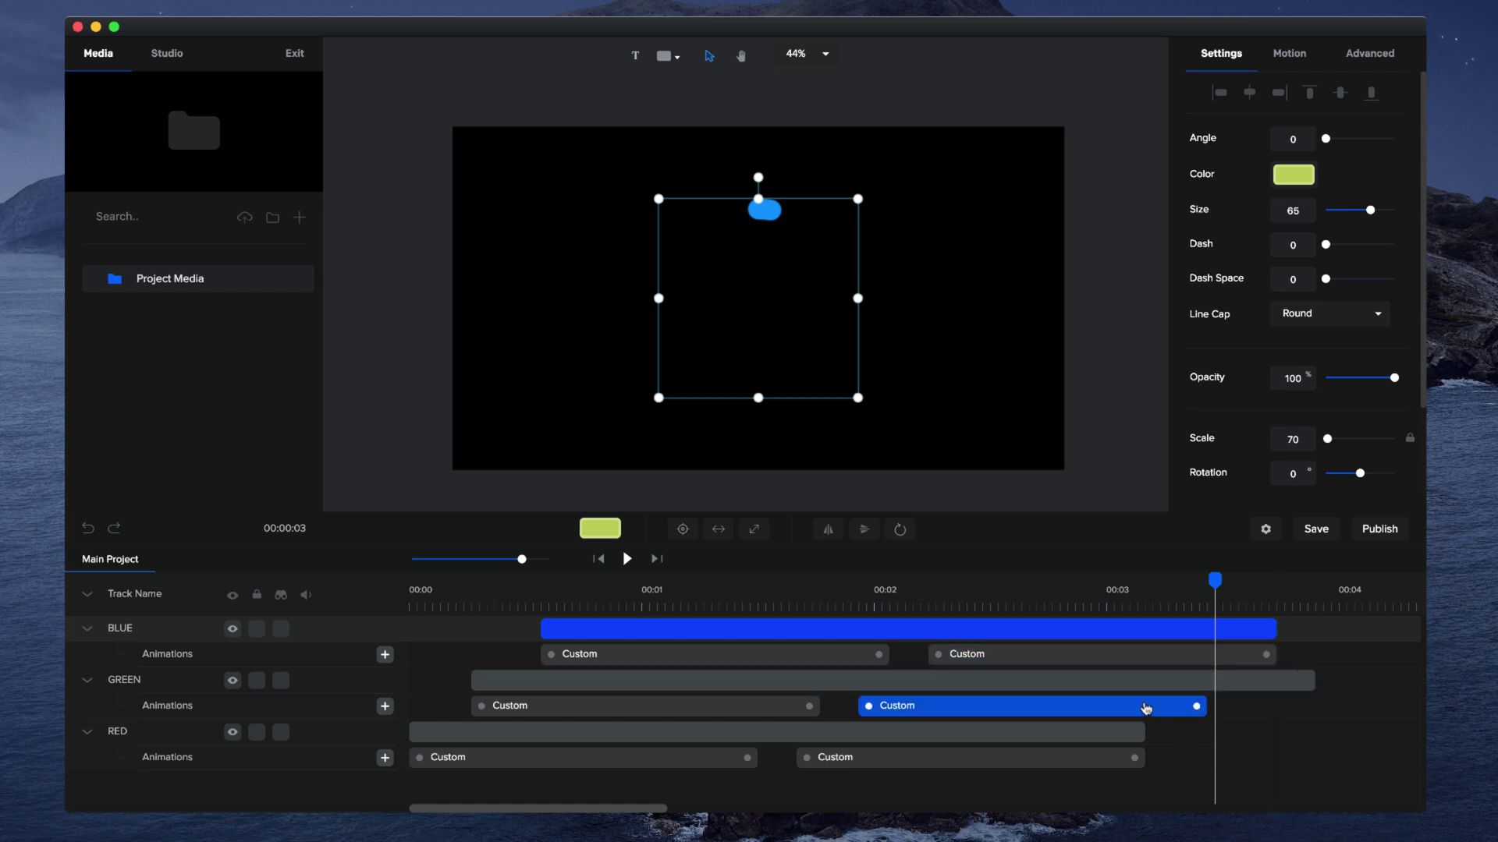
left_click_drag(1145, 707, 1253, 716)
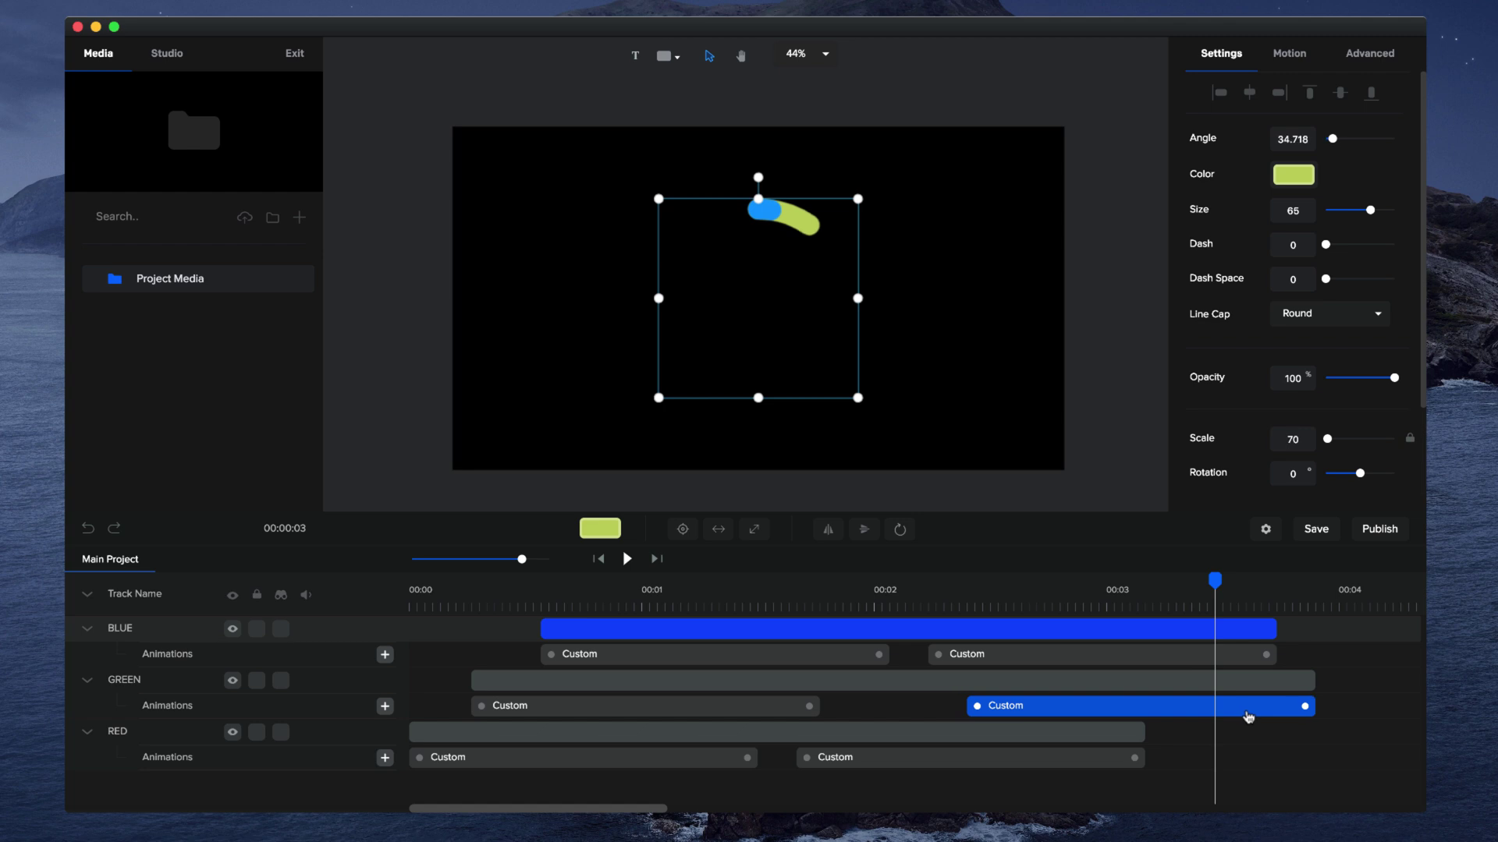
Extend the RED clip to about 4.1 seconds with its second animation moved to the clip's end, and preview from the start.
left_click_drag(1138, 731, 1361, 734)
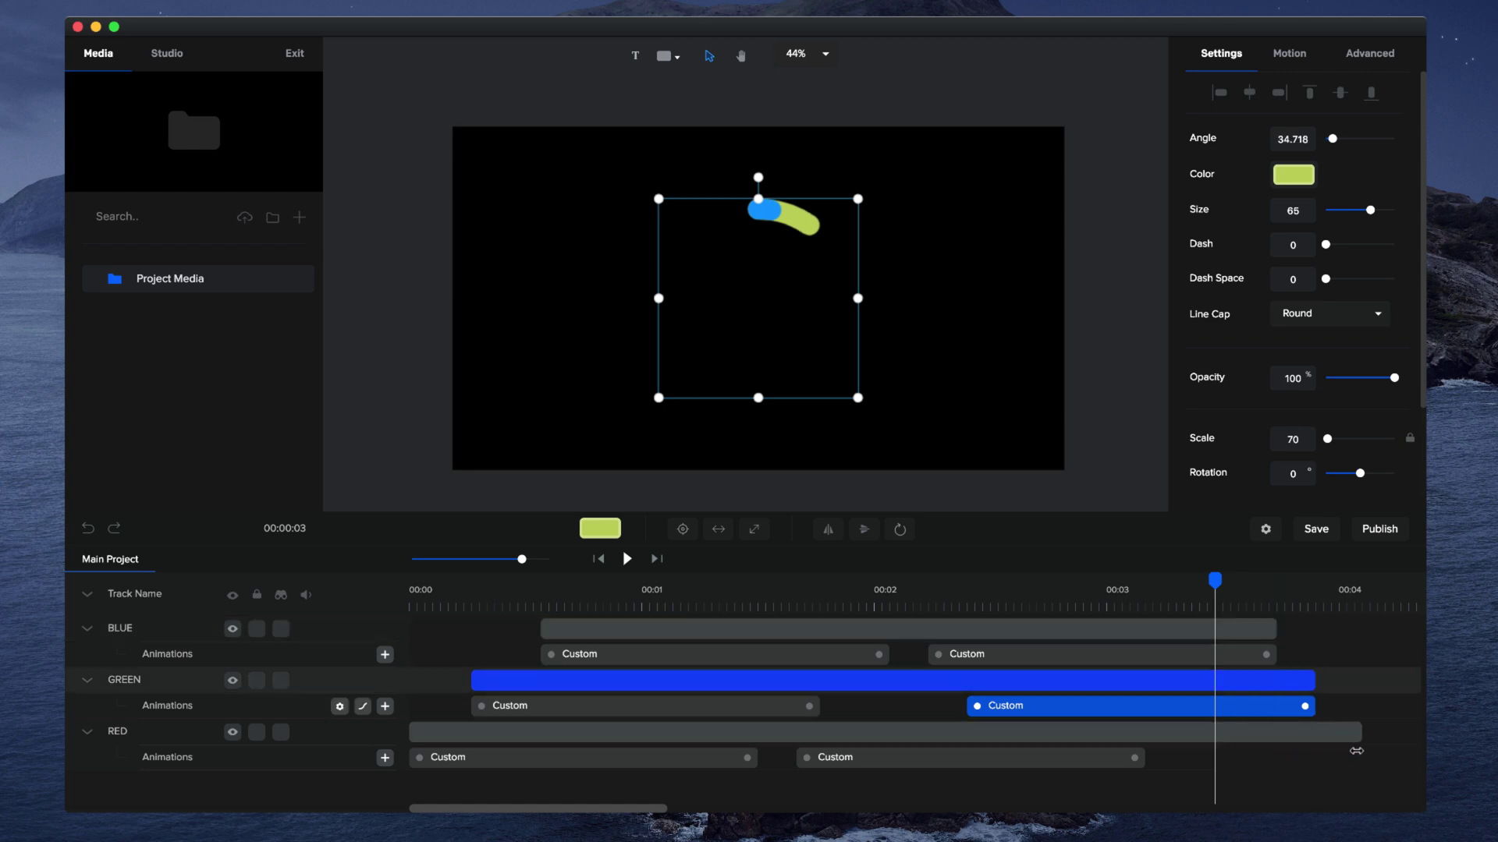
left_click(1094, 761)
left_click_drag(996, 762, 1195, 772)
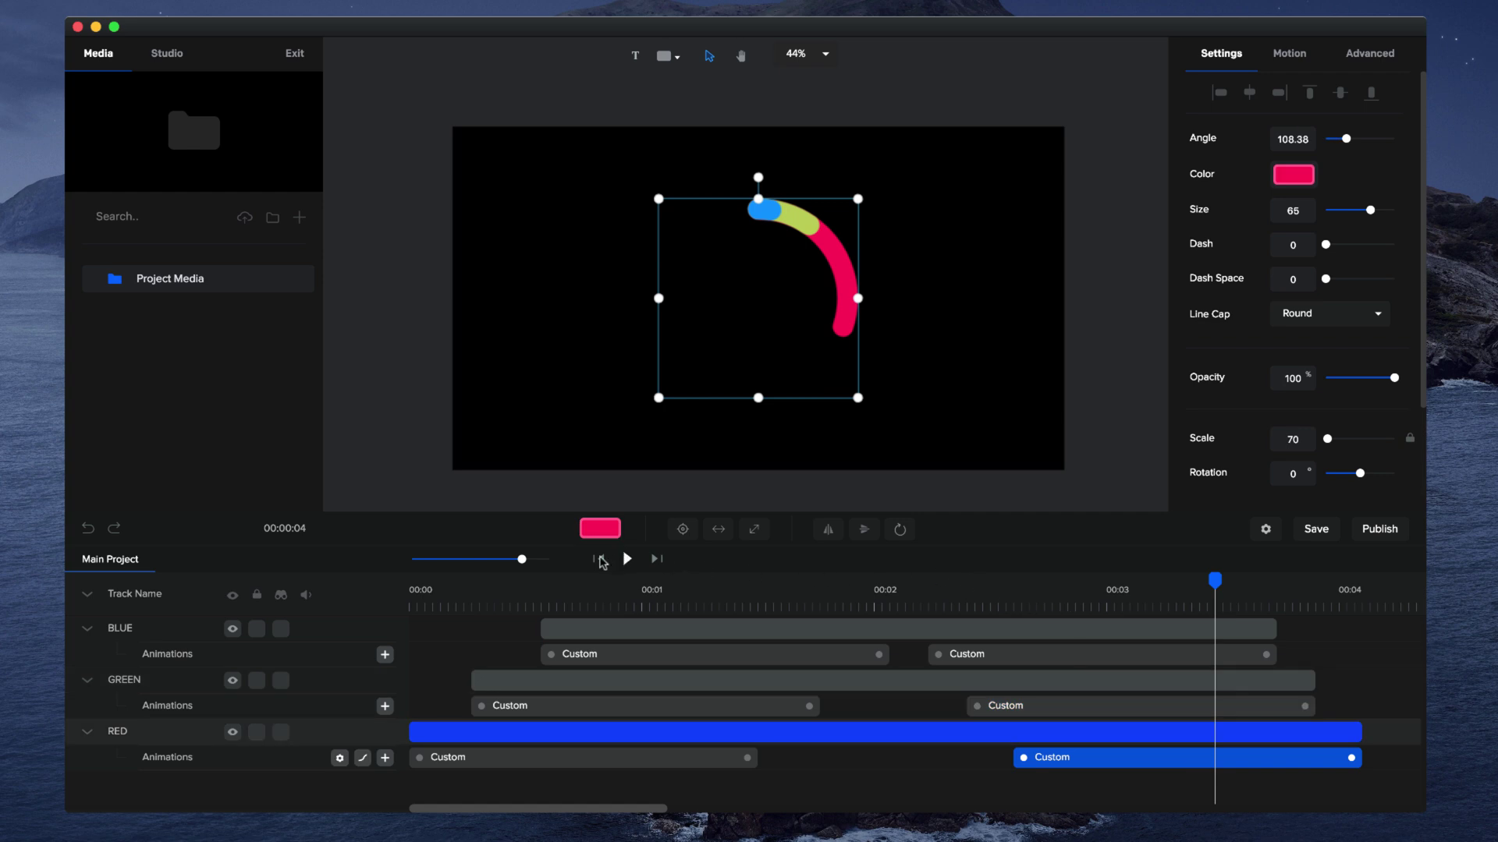
left_click(598, 559)
left_click(627, 559)
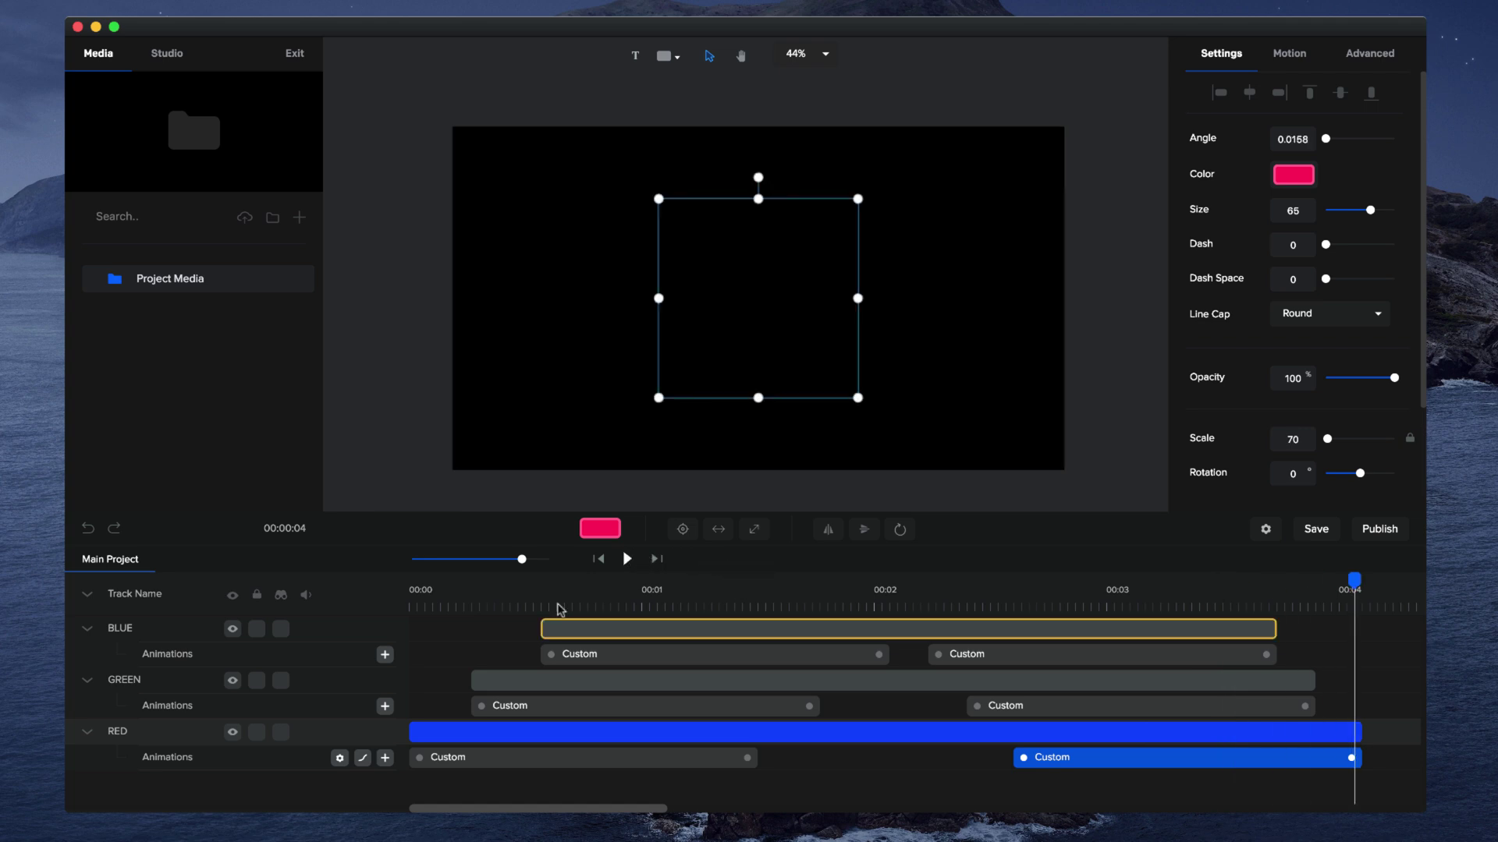
Collapse all tracks and set the BLUE arc's scale to 30.
left_click(88, 599)
left_click(780, 602)
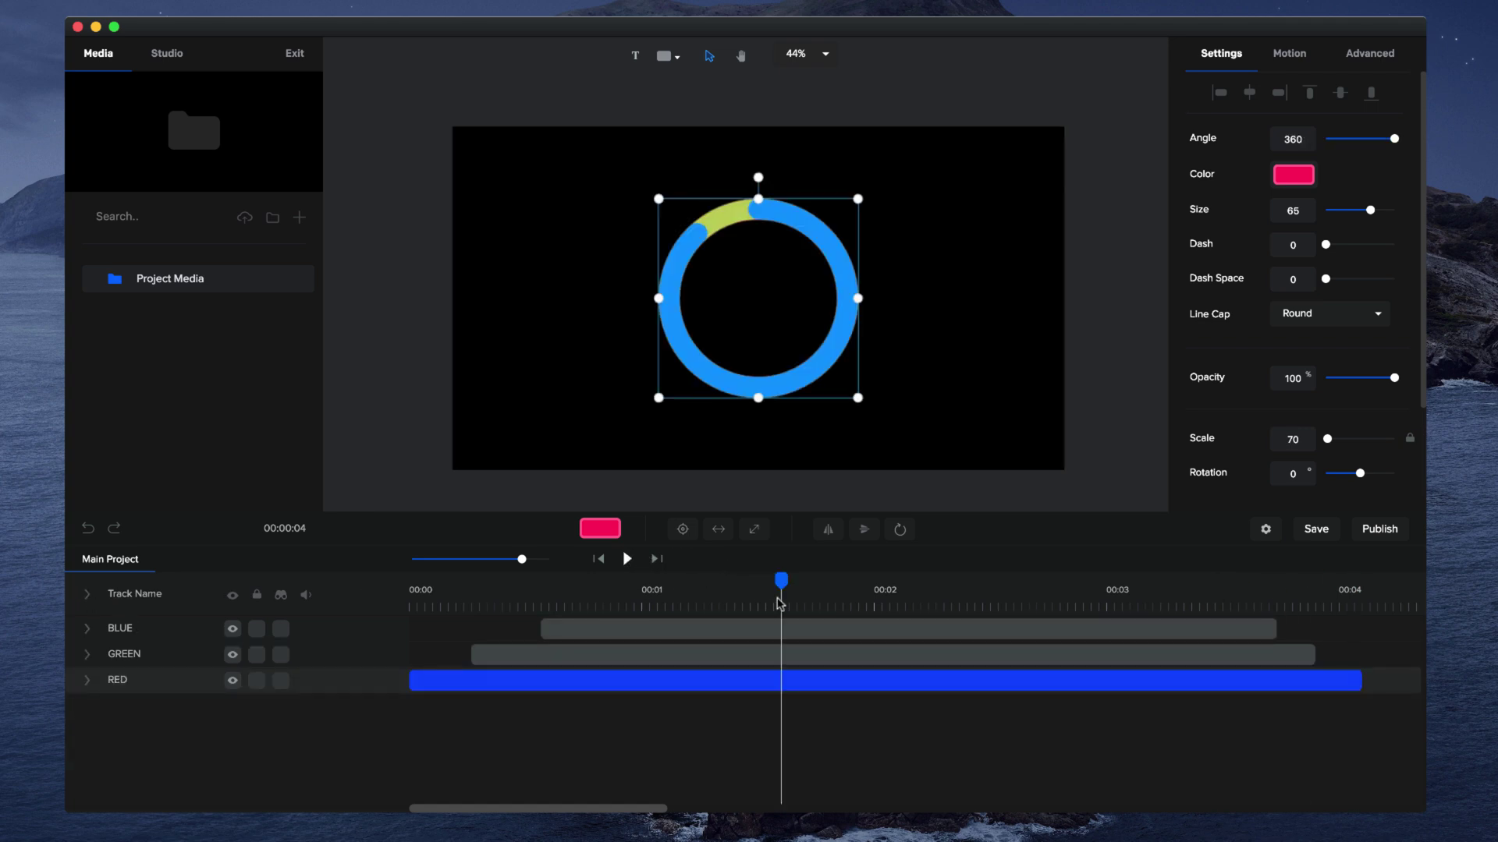
left_click(686, 628)
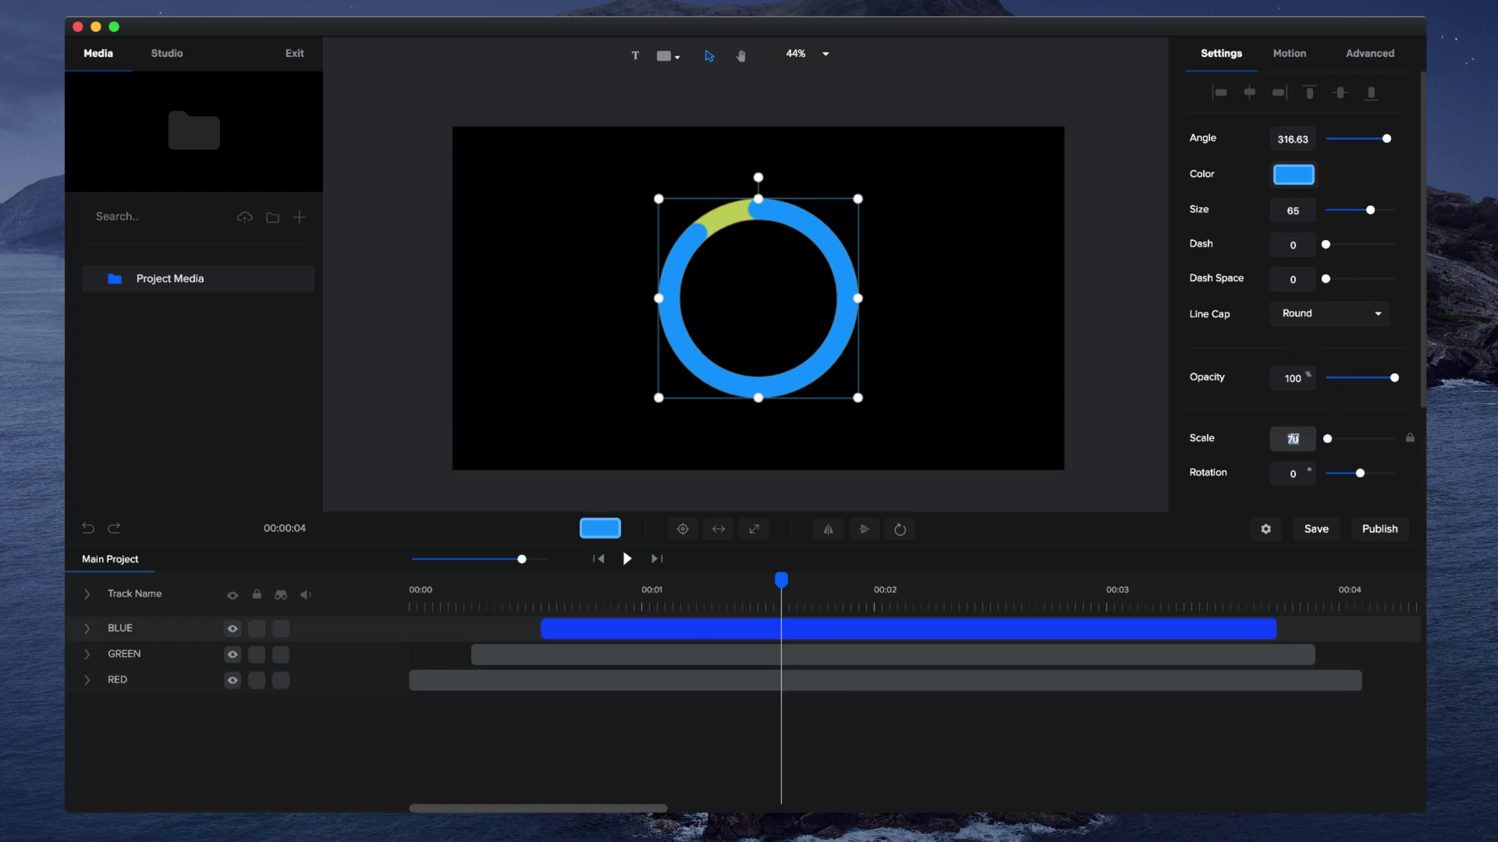
type("30")
key("Return")
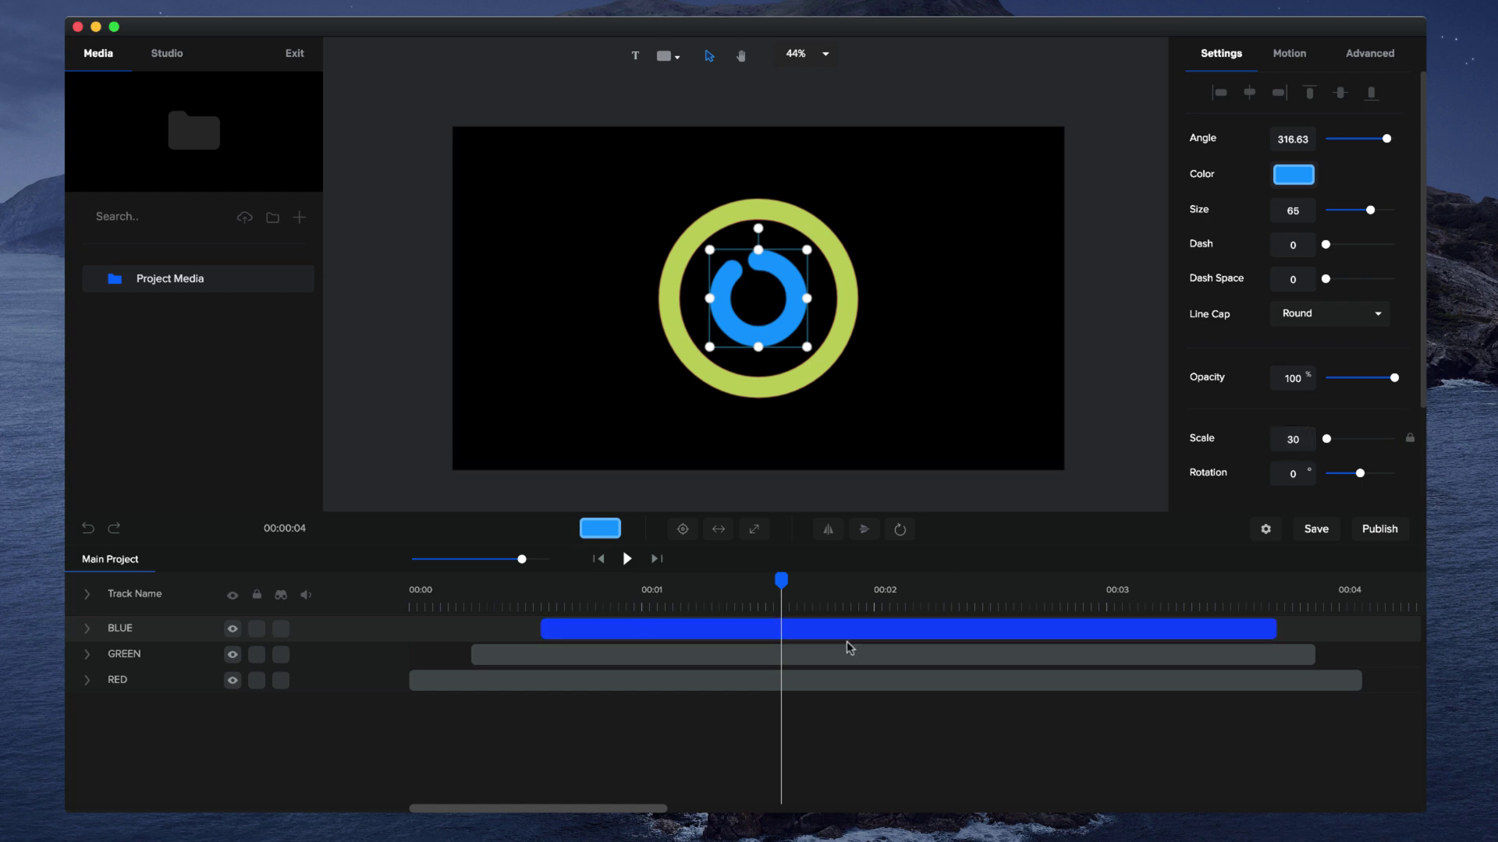
Set the GREEN arc's scale to 50 and deselect it.
left_click(825, 655)
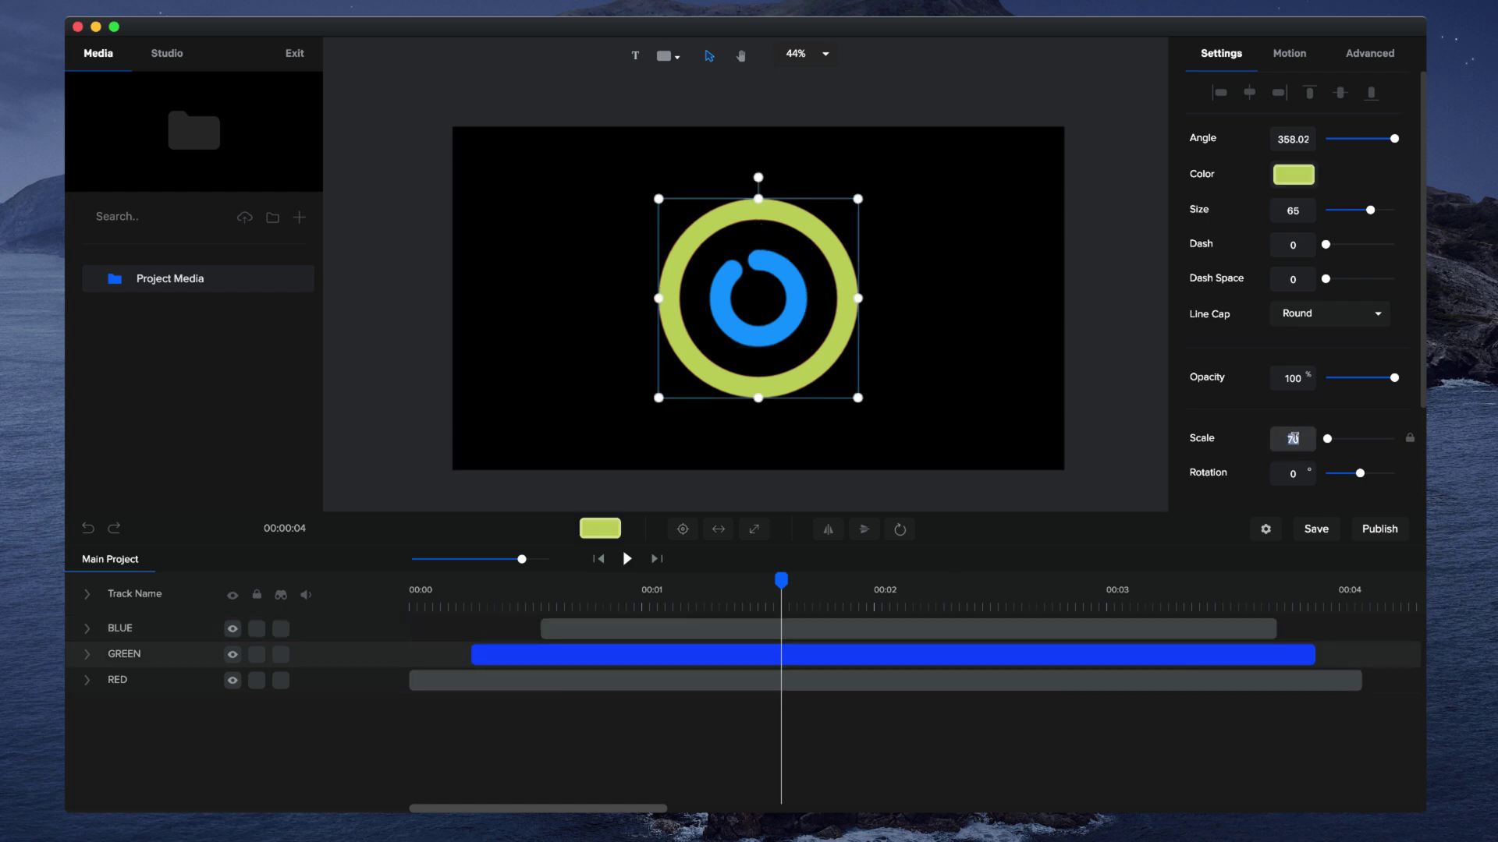
type("50")
left_click(1049, 342)
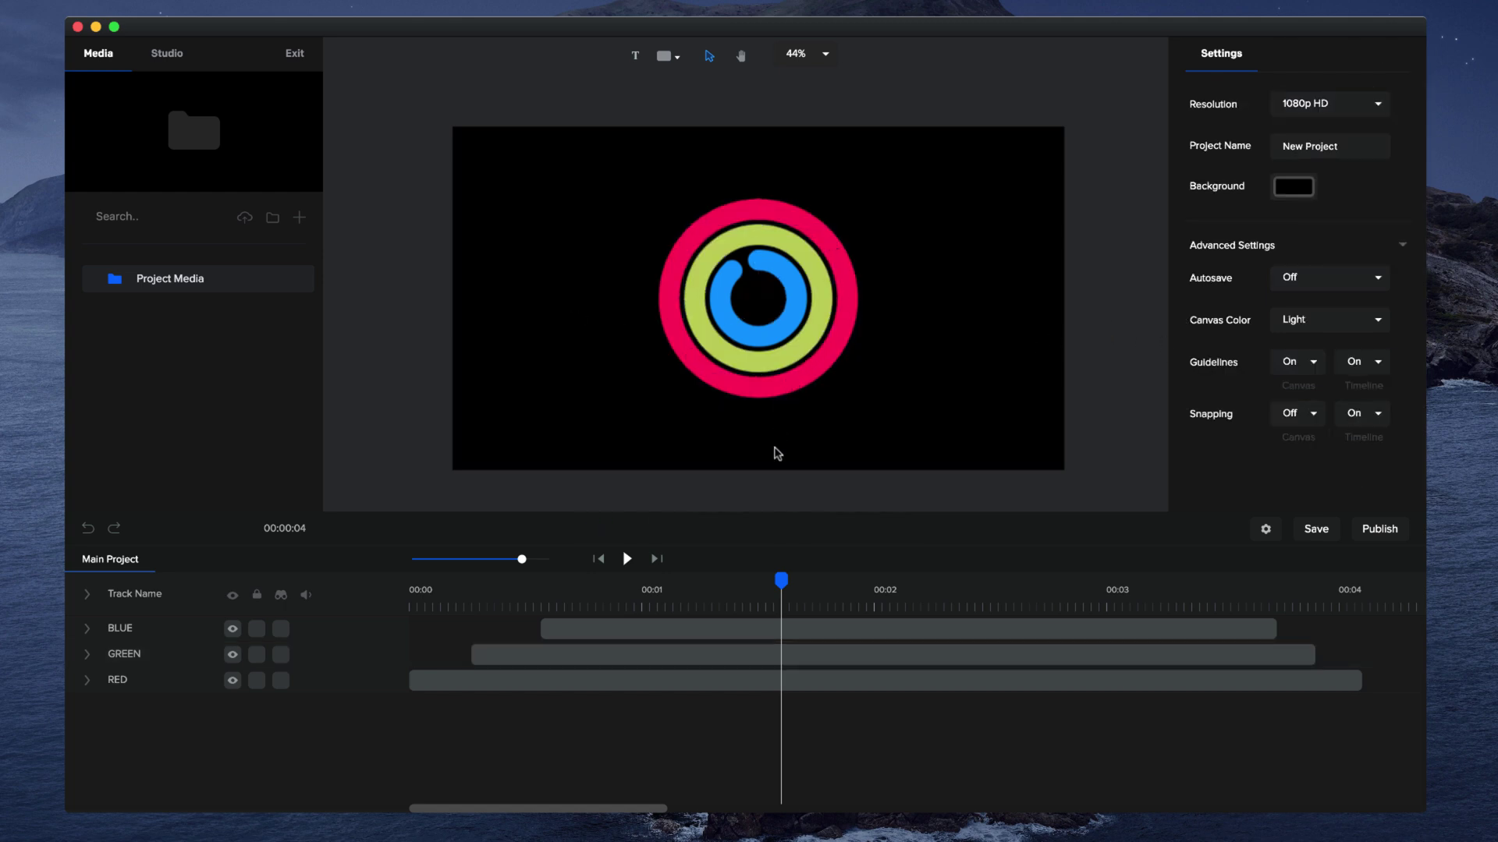
Play the ring animation from the start and scrub the playhead to about 2 seconds to inspect the full rings.
left_click_drag(783, 579, 359, 651)
left_click(629, 558)
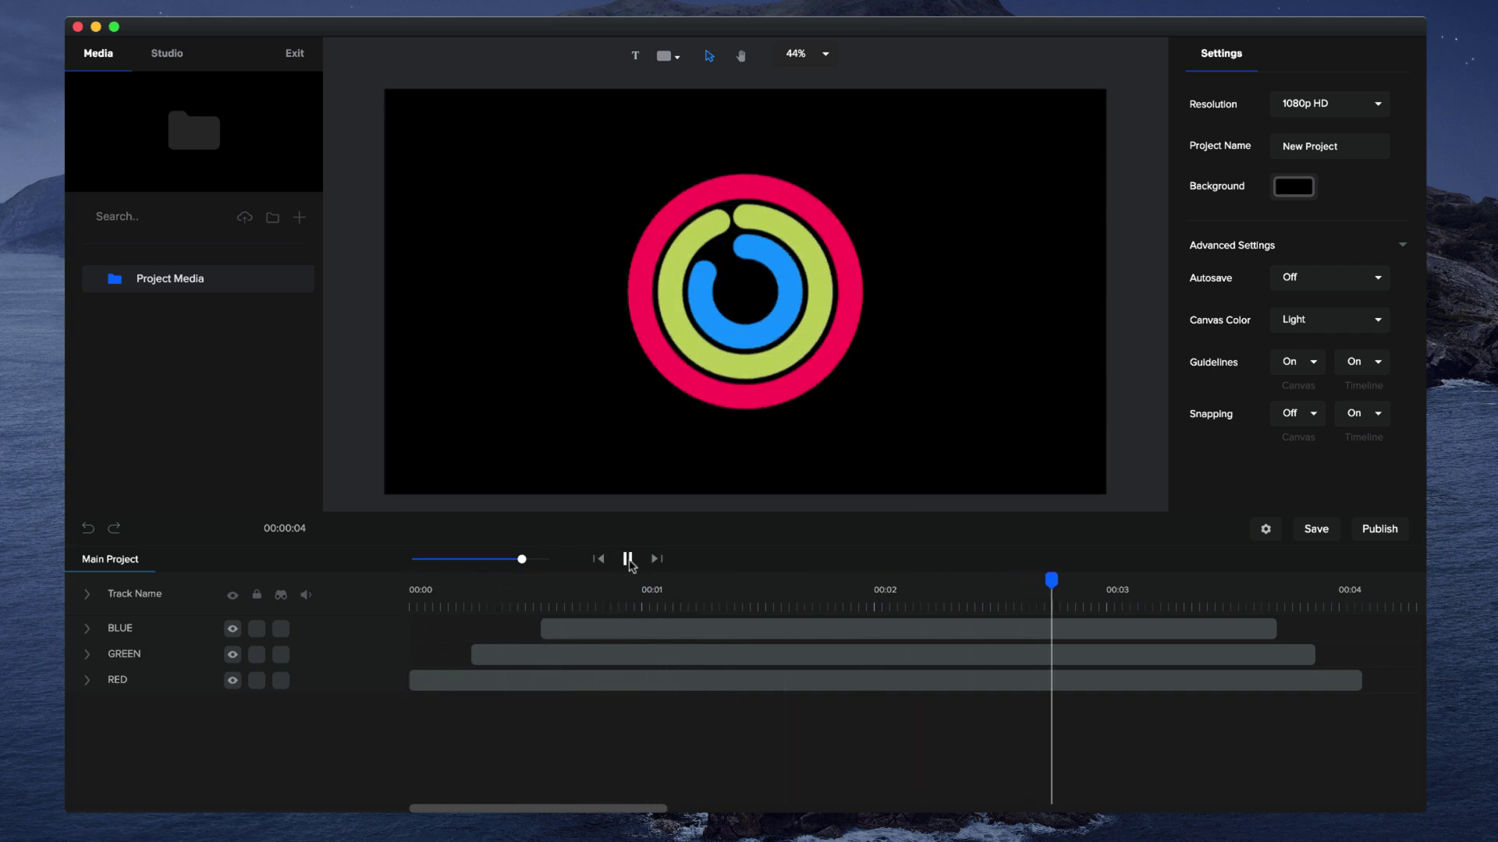
left_click(680, 590)
left_click_drag(678, 582, 874, 581)
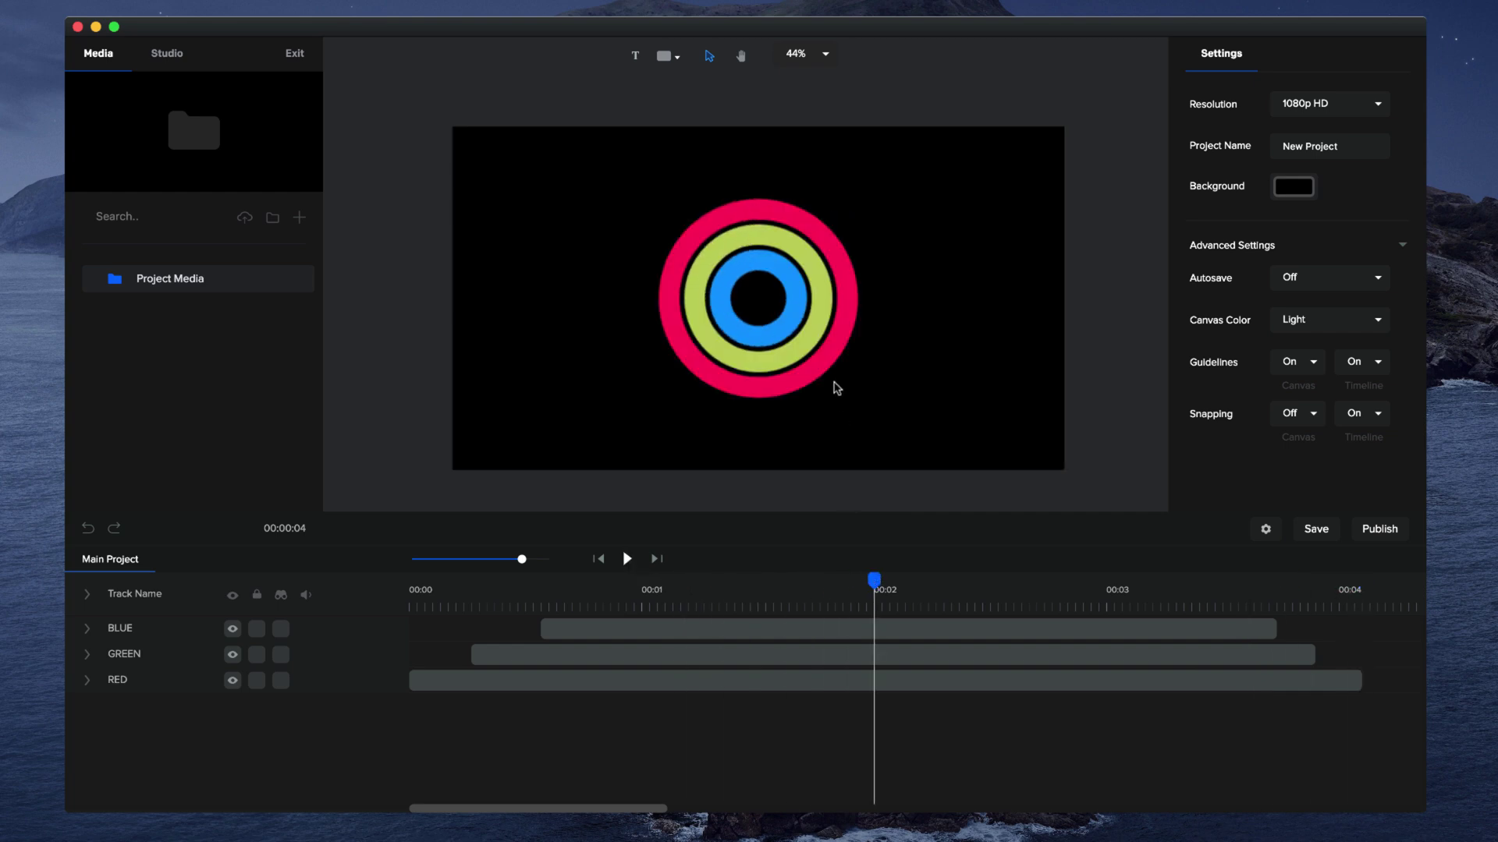